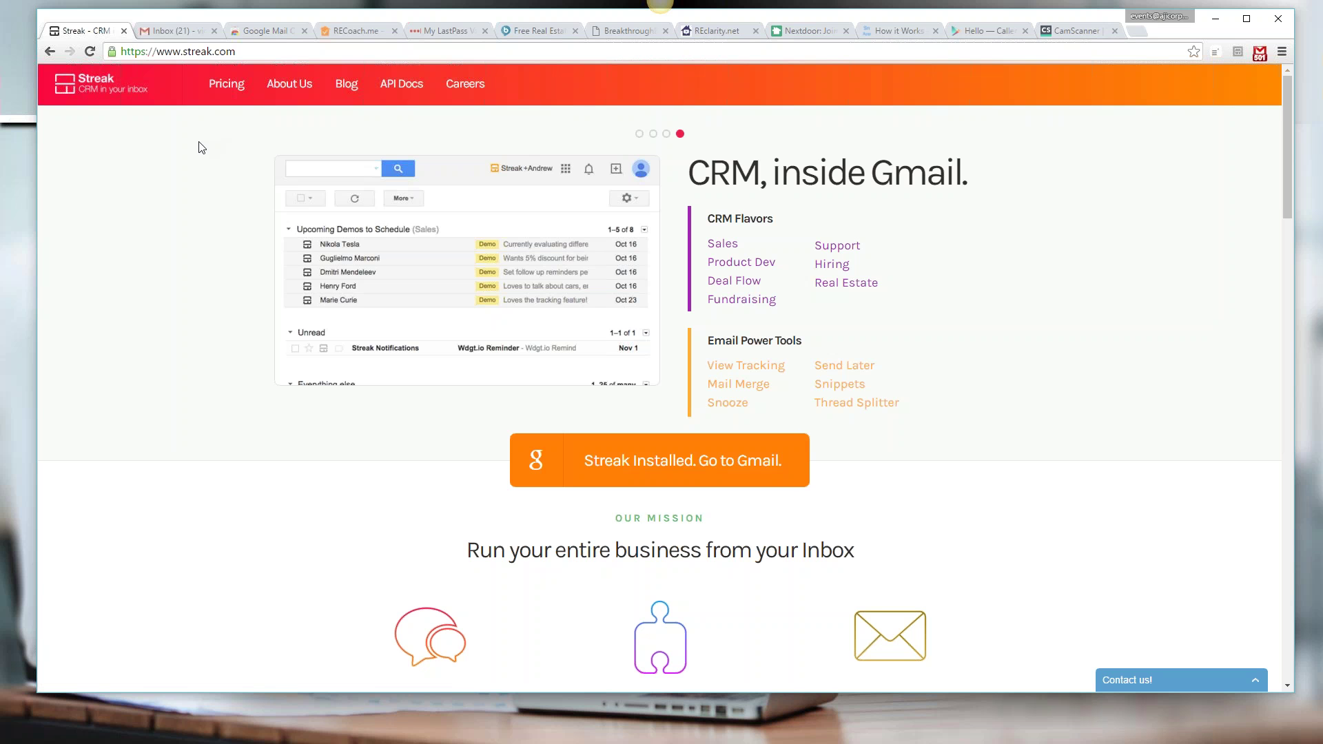
Open the sent "Checking In" email in Gmail and review its view-tracking details
{"action": "left_click", "coordinate": [163, 30]}
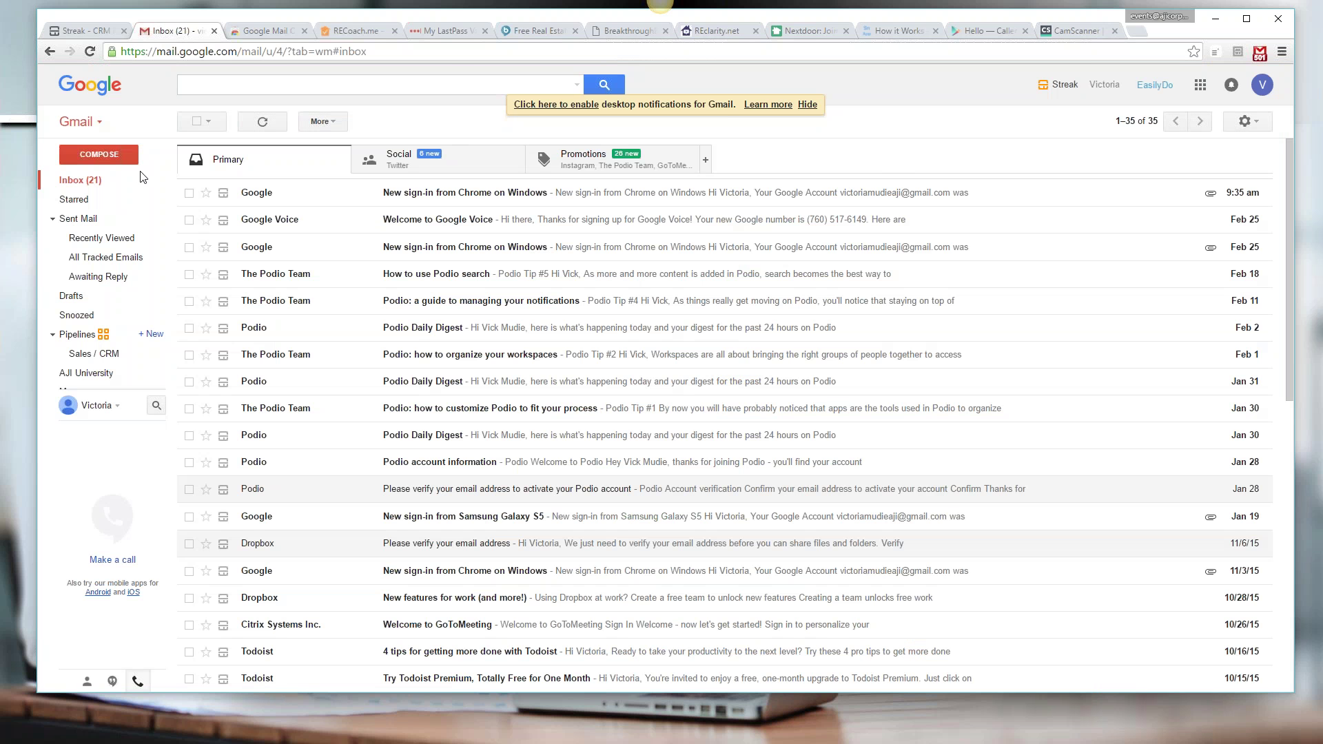
{"action": "left_click", "coordinate": [81, 219]}
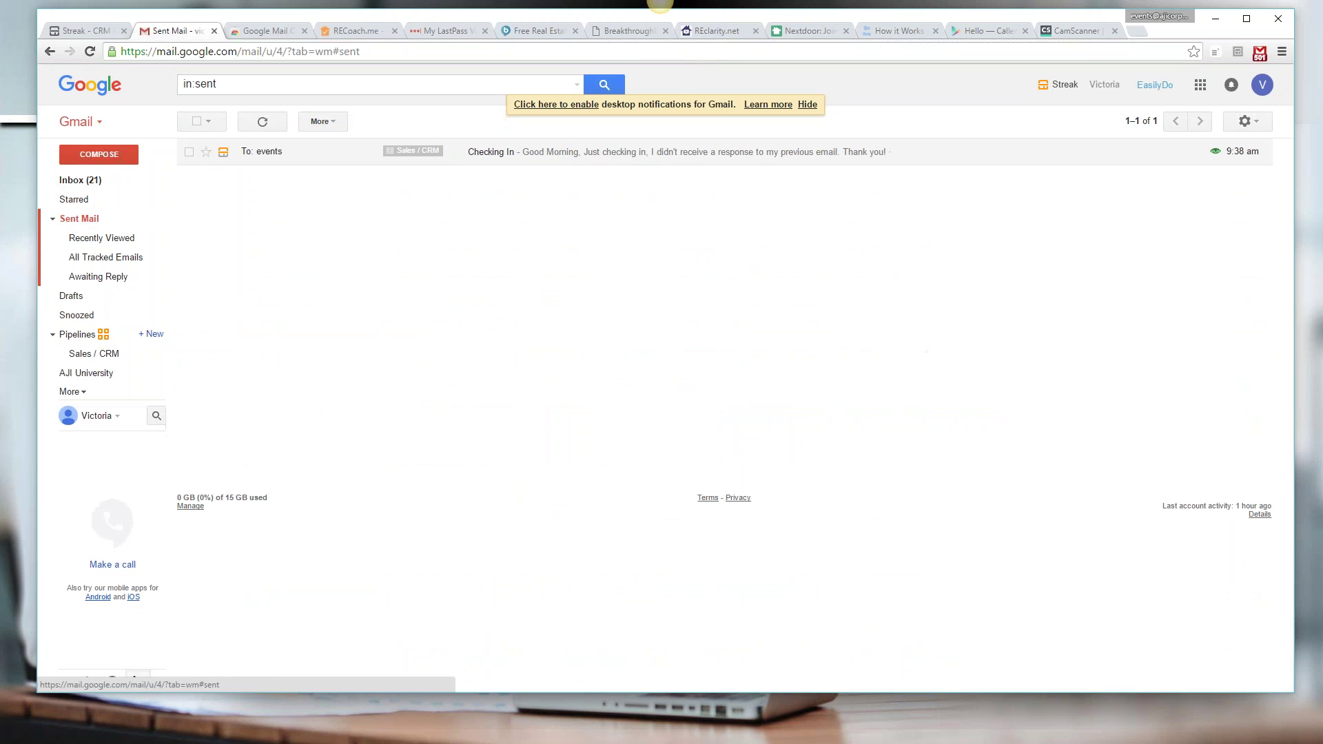
{"action": "left_click", "coordinate": [502, 157]}
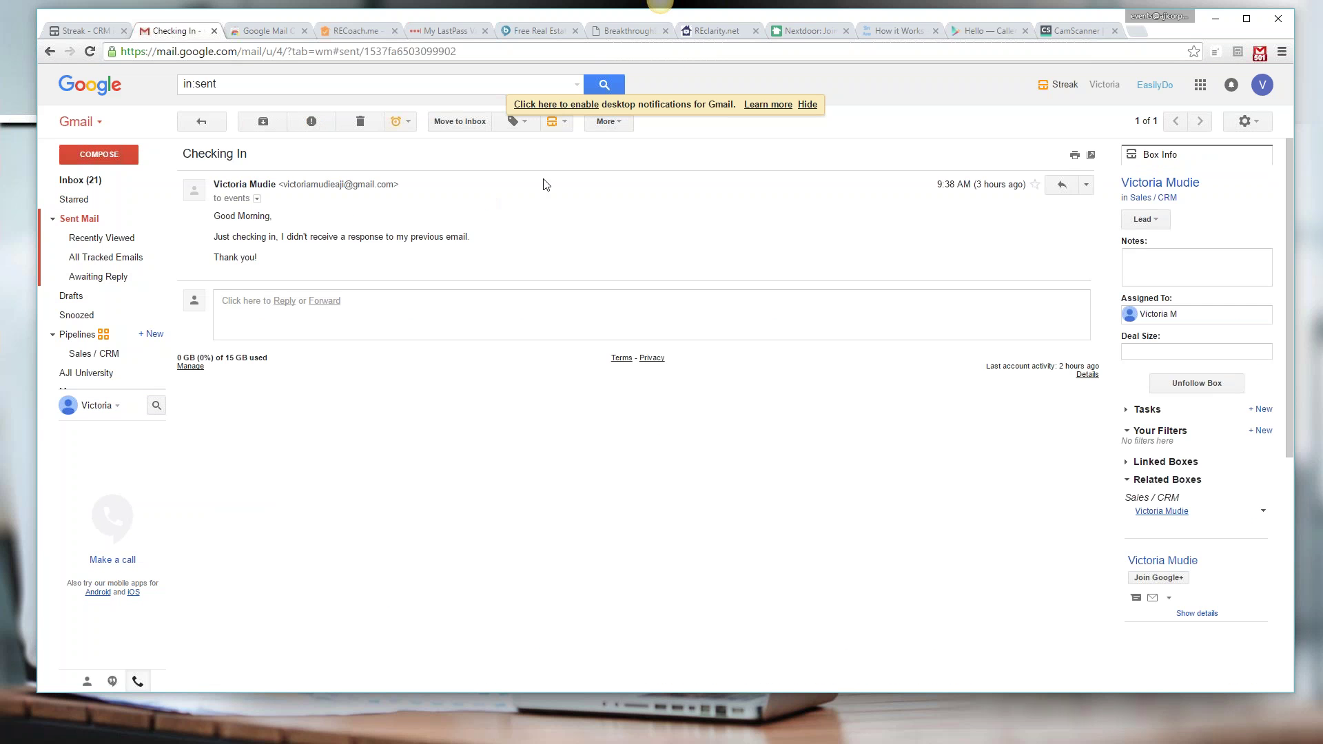
{"action": "mouse_move", "coordinate": [926, 196]}
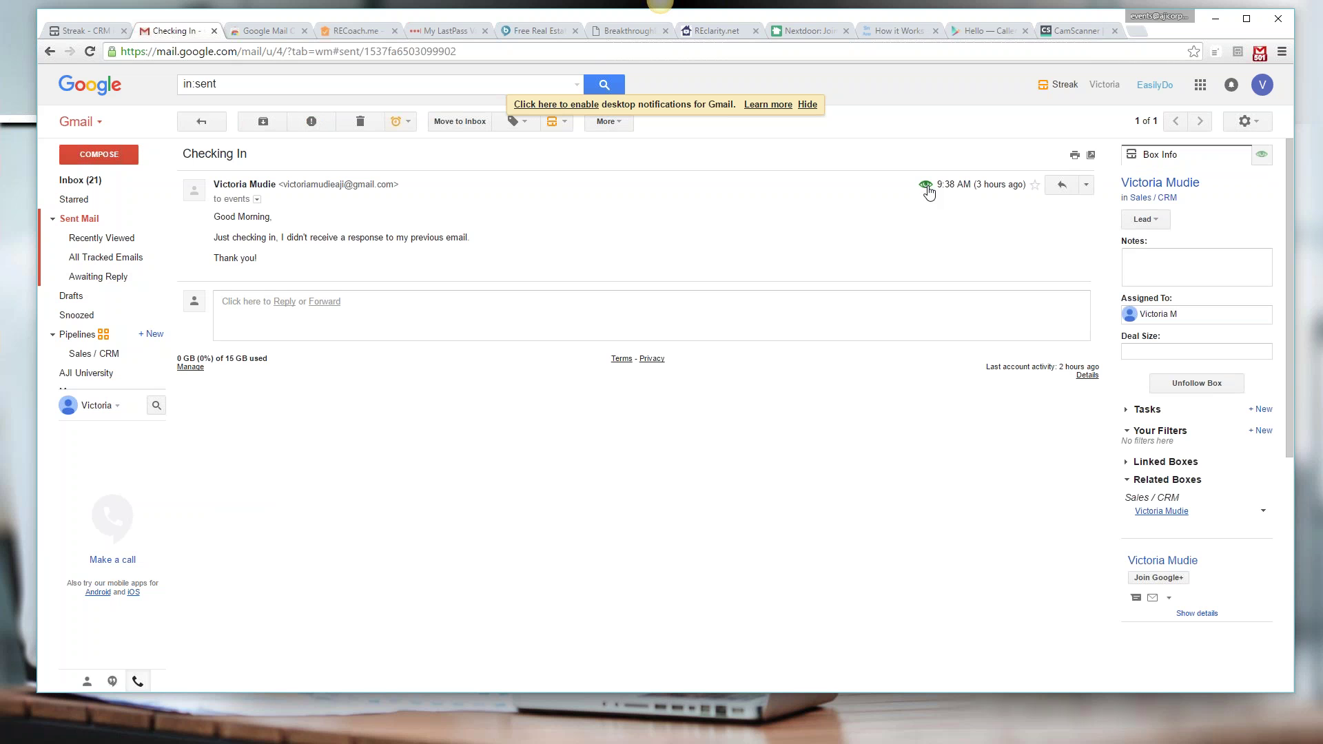
{"action": "left_click", "coordinate": [1263, 157]}
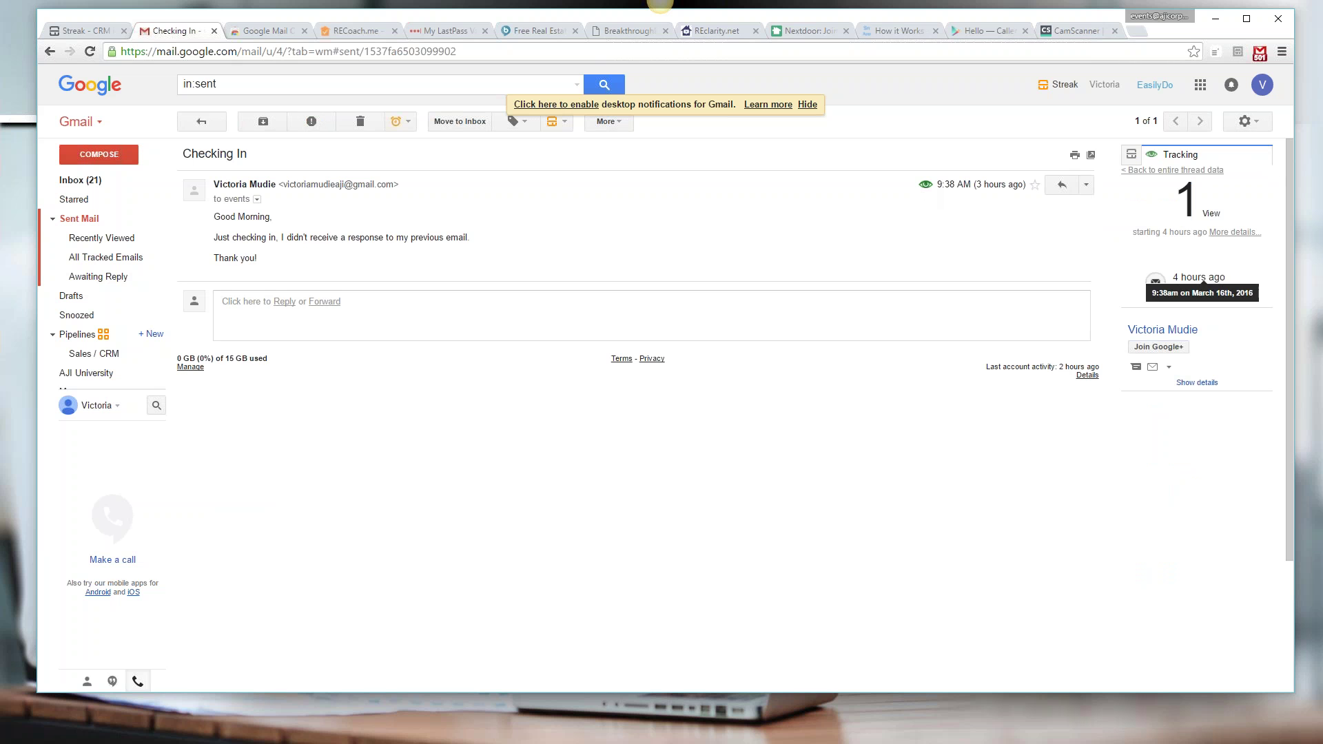
{"action": "mouse_move", "coordinate": [1195, 278]}
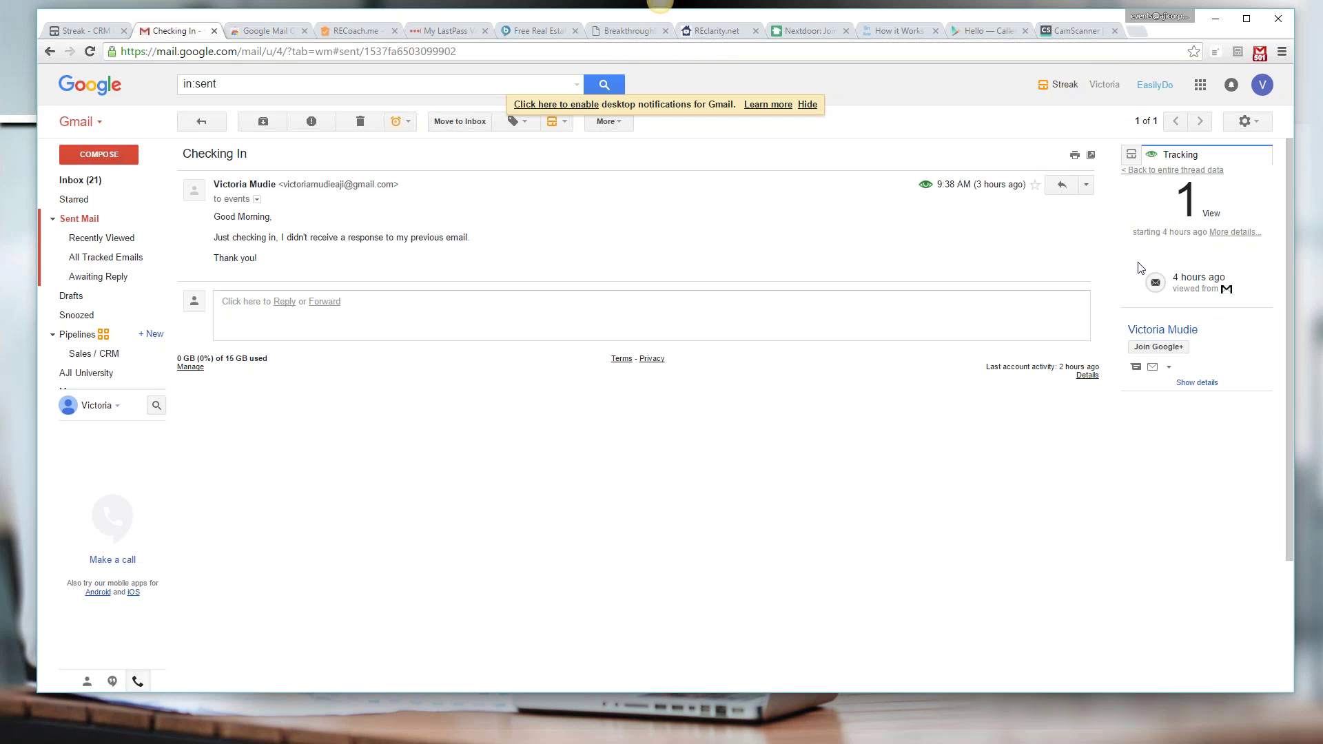
{"action": "left_click", "coordinate": [1131, 157]}
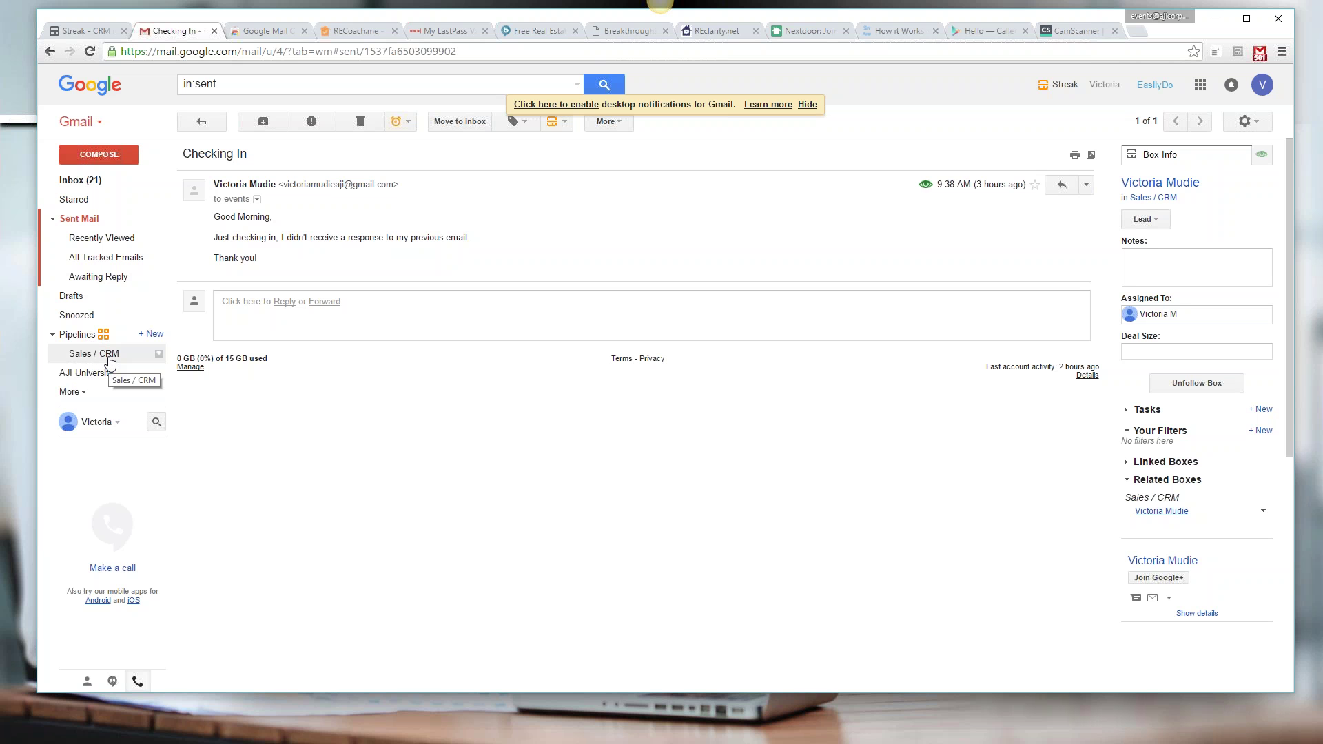
Open the lead's box in the Sales / CRM pipeline and dismiss the tasks tip
{"action": "left_click", "coordinate": [109, 357]}
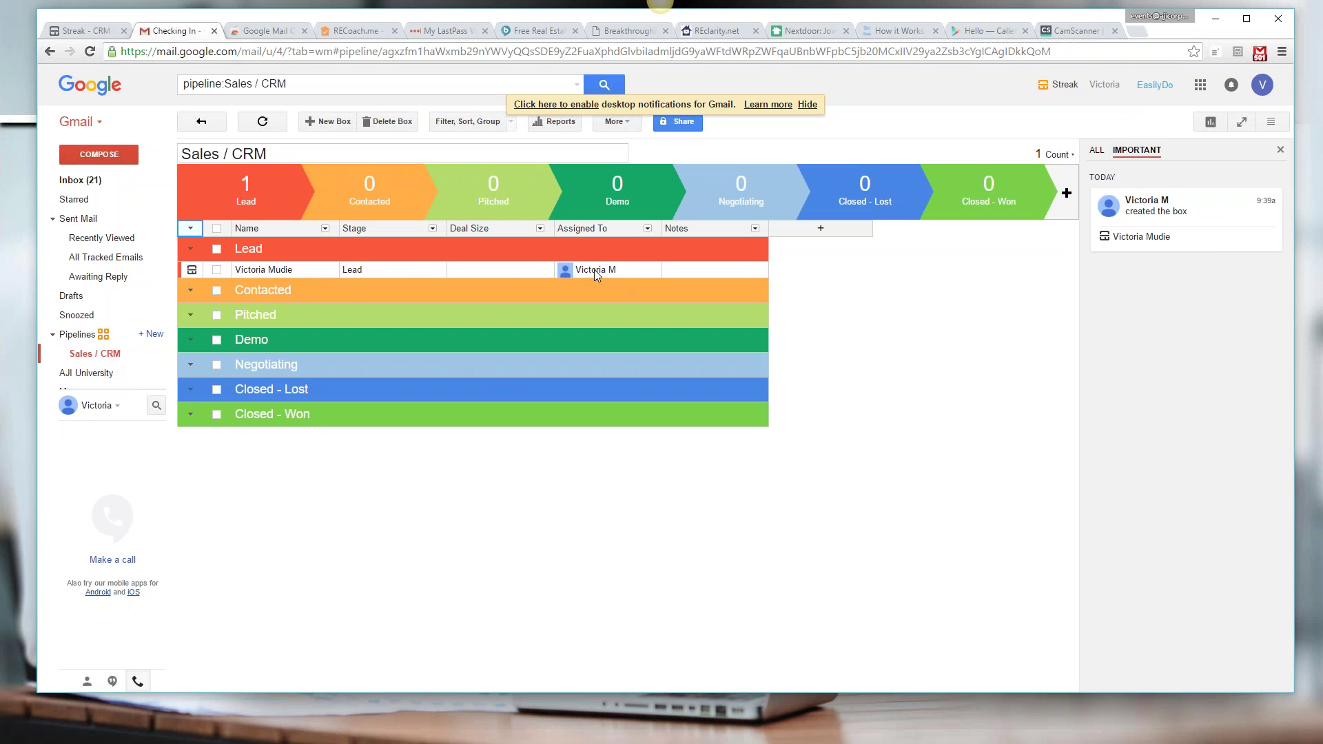
{"action": "left_click", "coordinate": [192, 271]}
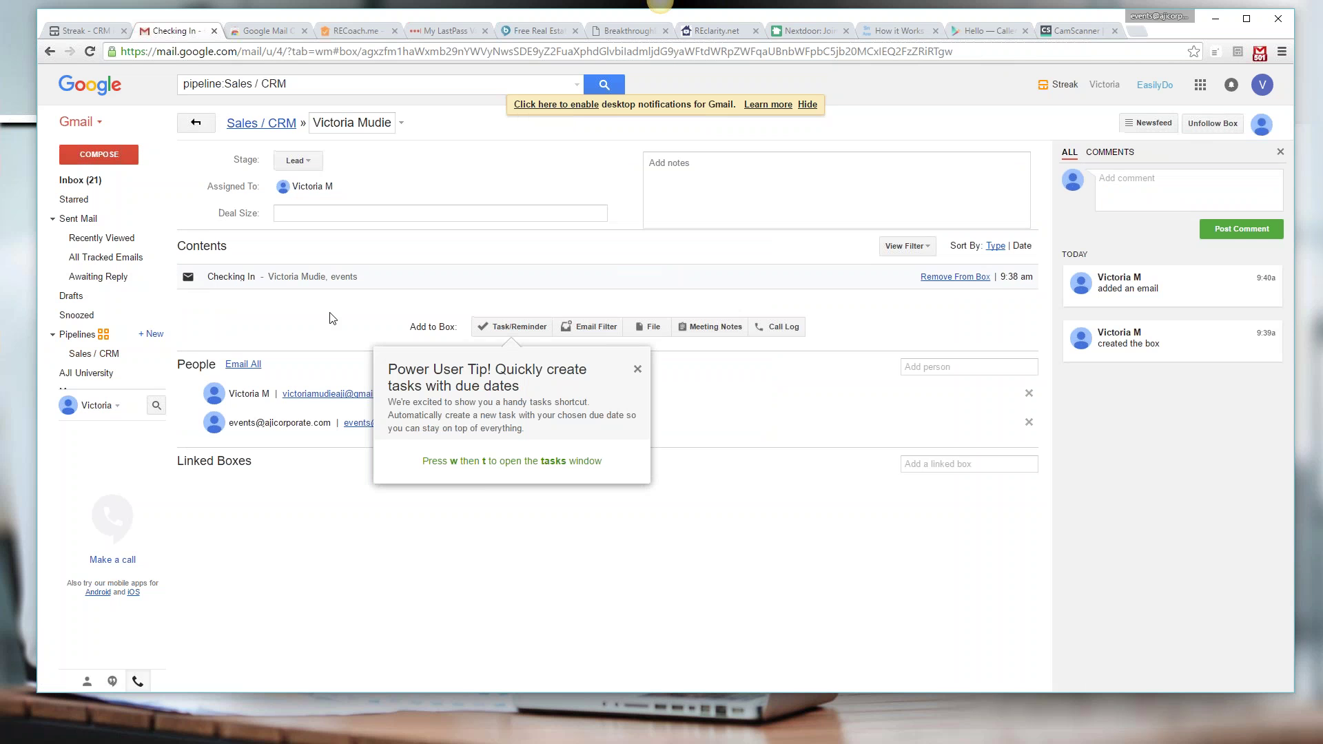
{"action": "left_click", "coordinate": [638, 369]}
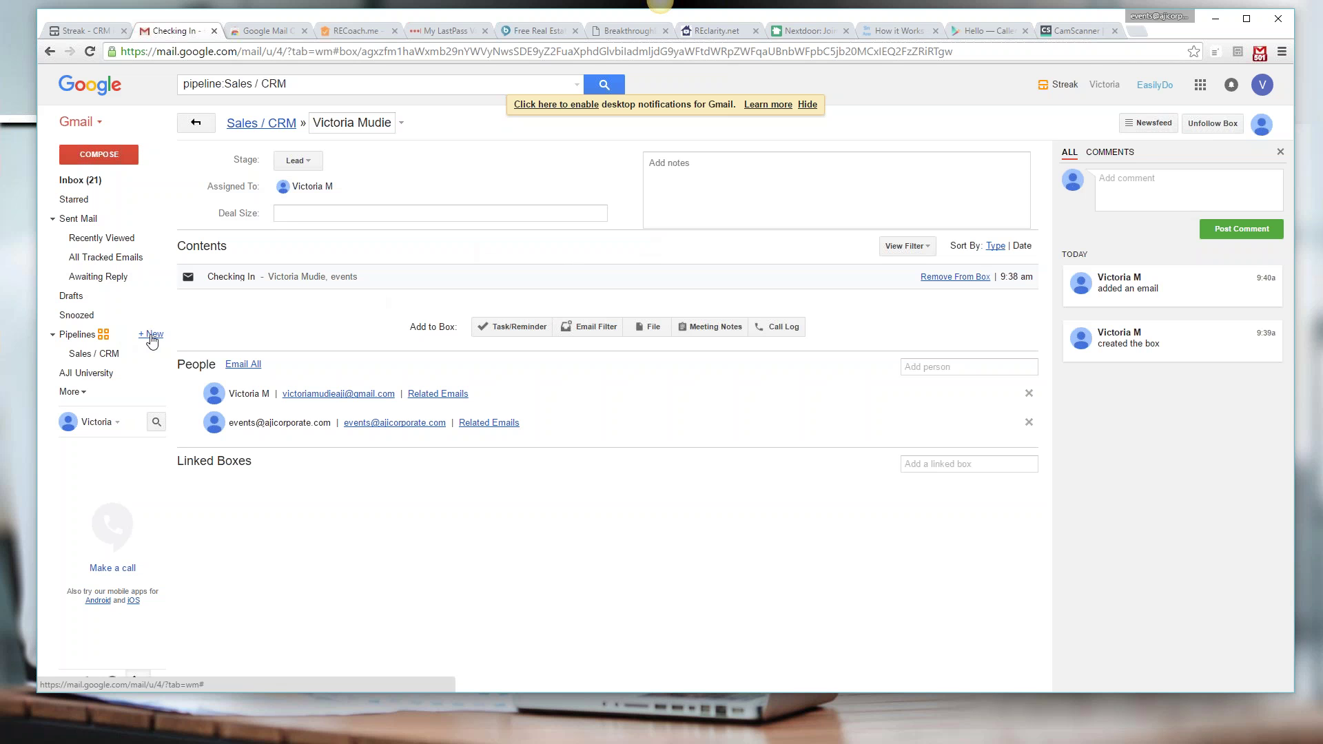
Browse the business templates offered for a new pipeline, including Real Estate, without creating one
{"action": "left_click", "coordinate": [152, 335]}
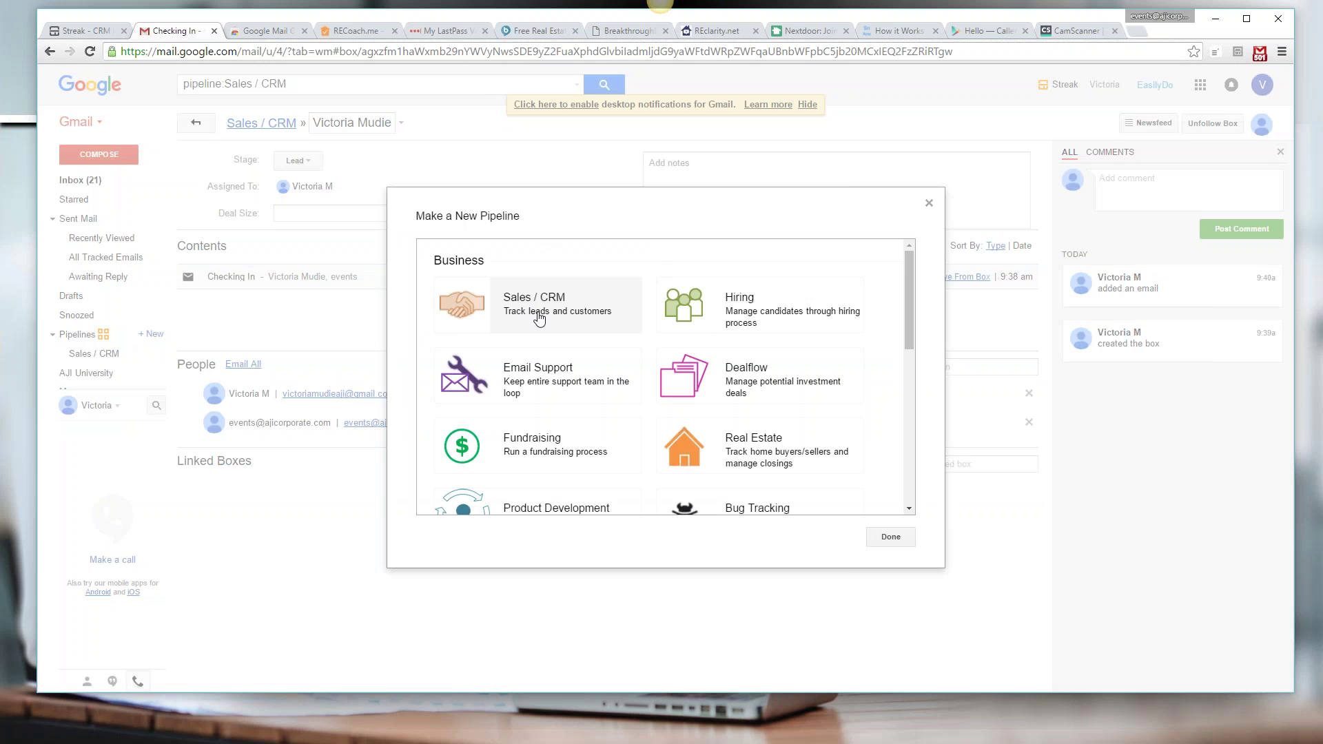
{"action": "scroll", "coordinate": [591, 309], "scroll_direction": "down", "scroll_amount": 1}
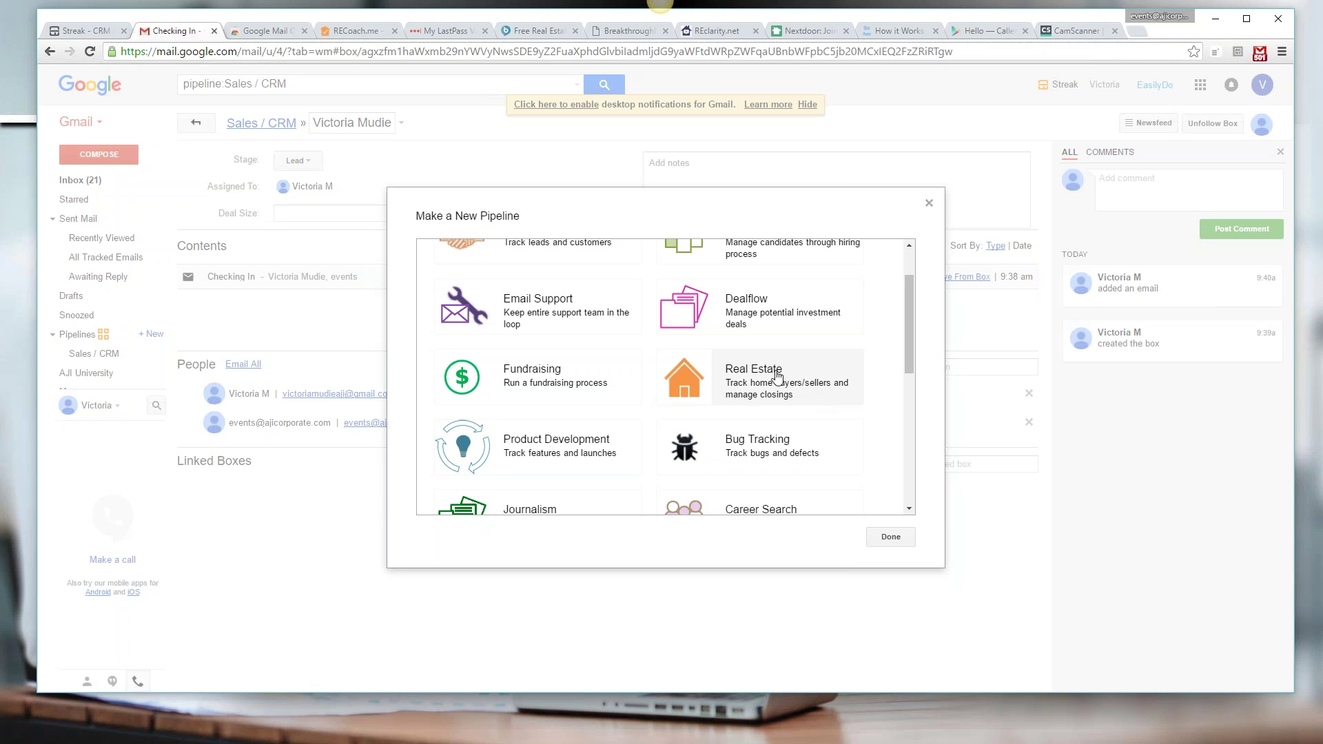
{"action": "left_click", "coordinate": [929, 203]}
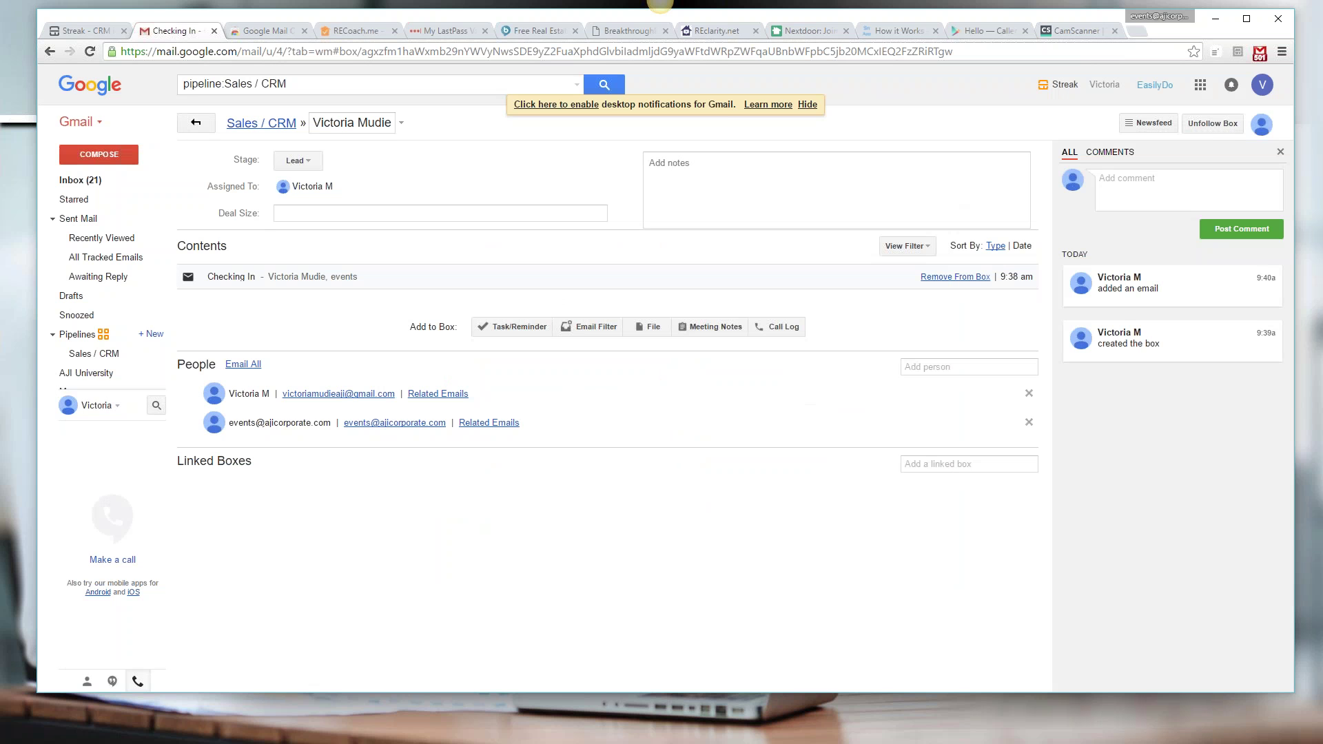
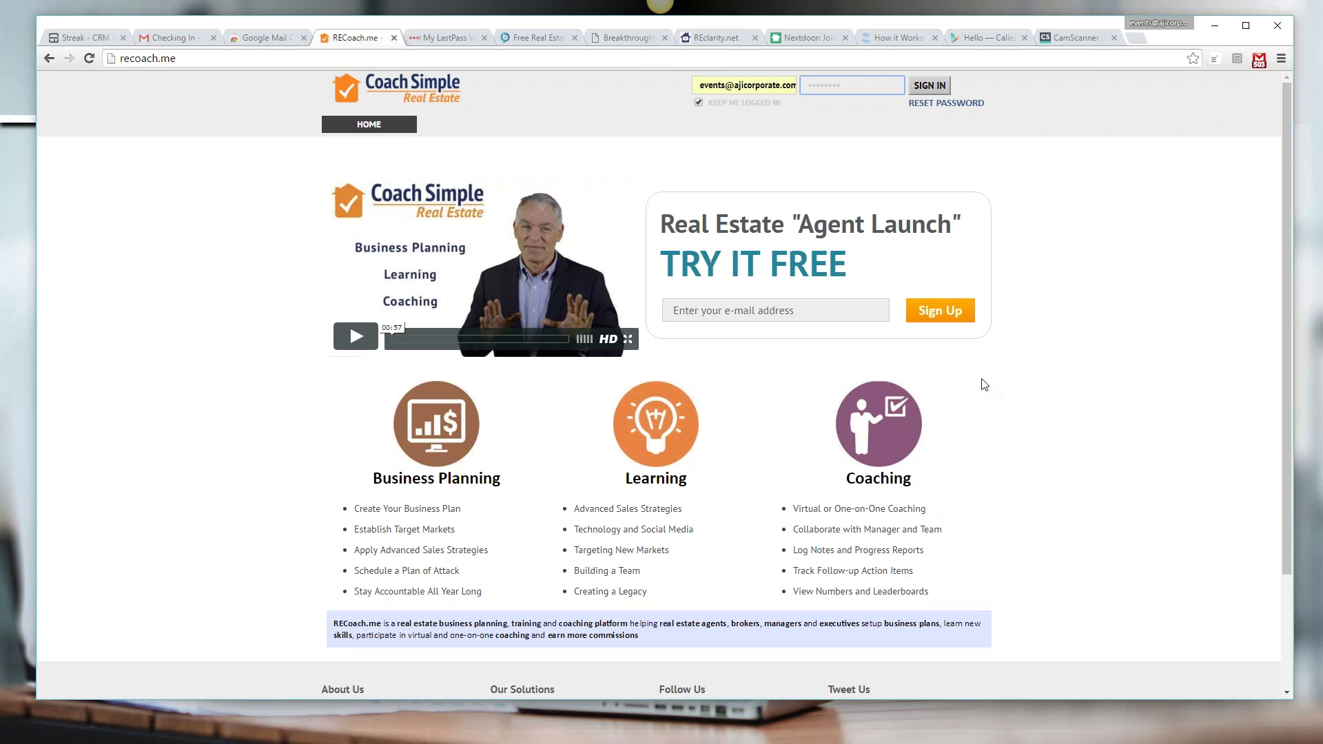
Sign in to RECoach.me with the filled-in account and dismiss the browser's offer to save the password
{"action": "left_click", "coordinate": [936, 88]}
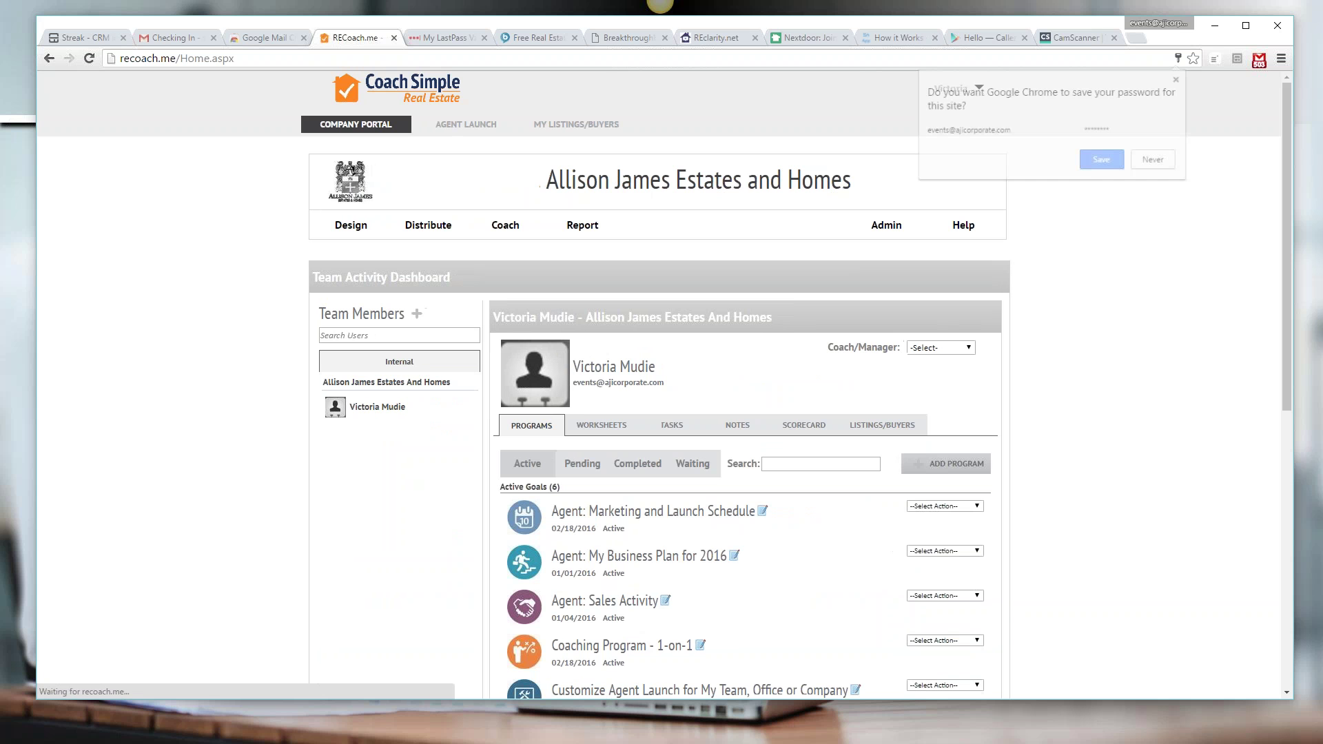
{"action": "left_click", "coordinate": [1178, 80]}
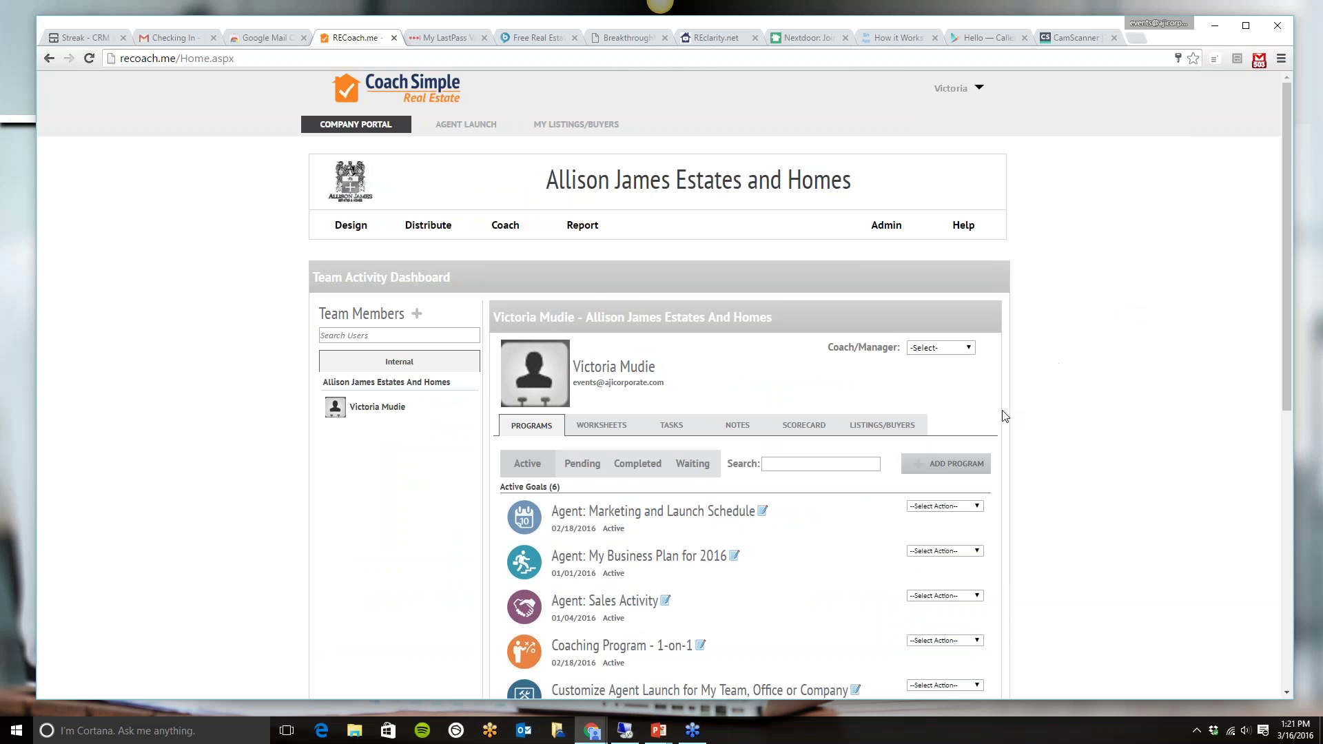
Open the "Agent: My Business Plan for 2016" program and view its Business Plan Introduction worksheet
{"action": "scroll", "coordinate": [1111, 431], "scroll_direction": "down", "scroll_amount": 2}
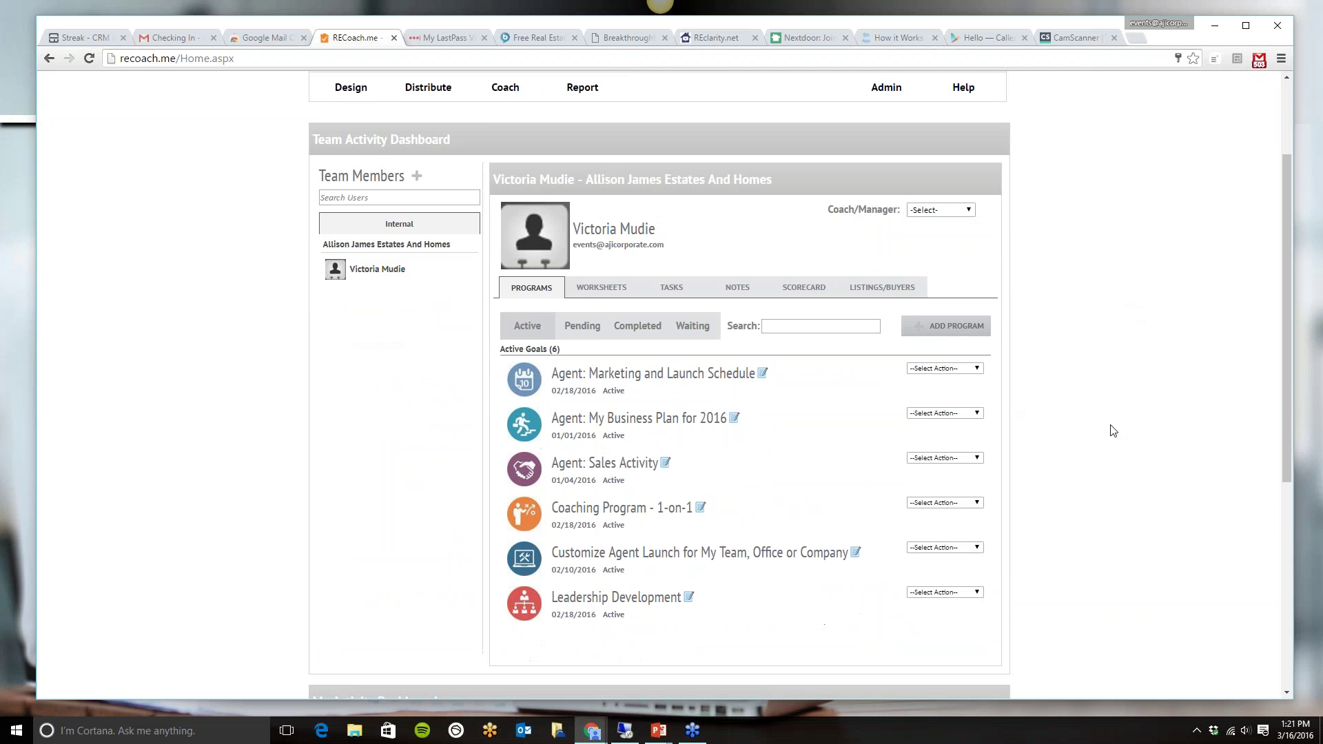
{"action": "scroll", "coordinate": [1111, 432], "scroll_direction": "down", "scroll_amount": 1}
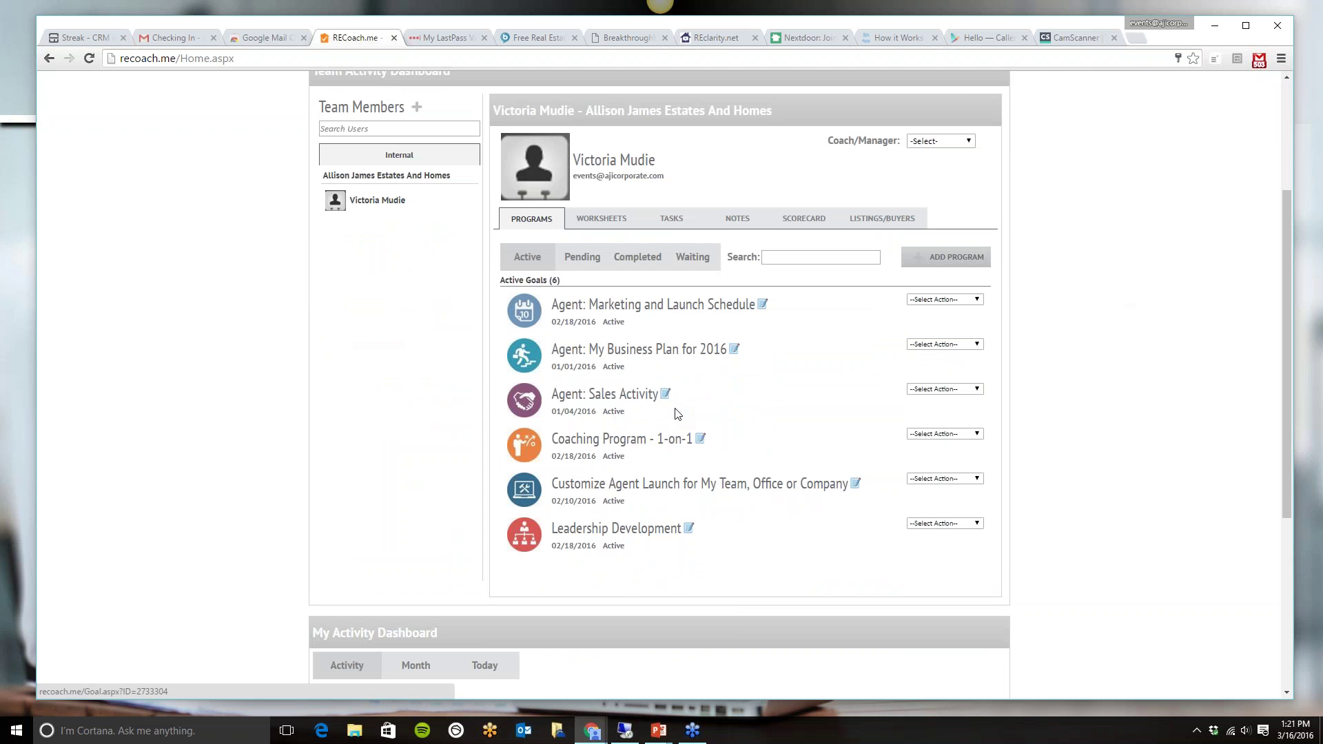
{"action": "left_click", "coordinate": [687, 355]}
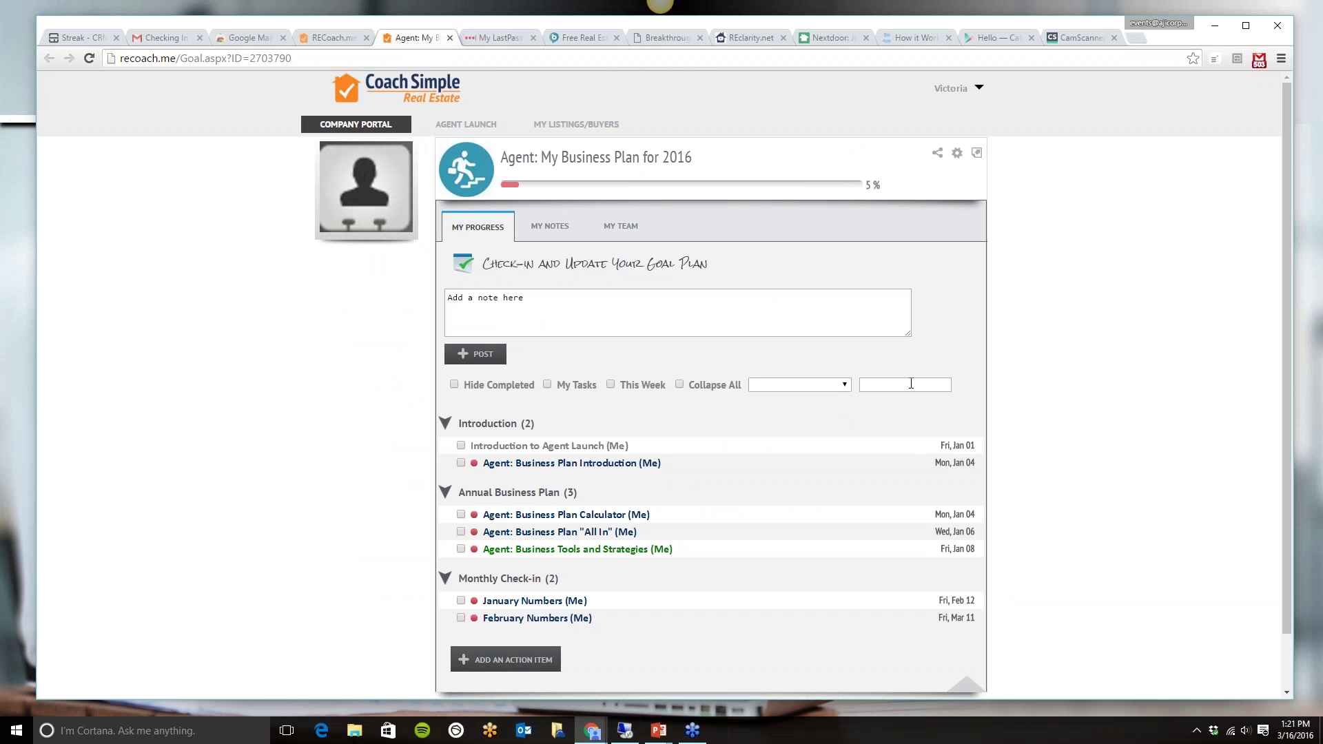
{"action": "scroll", "coordinate": [910, 384], "scroll_direction": "down", "scroll_amount": 2}
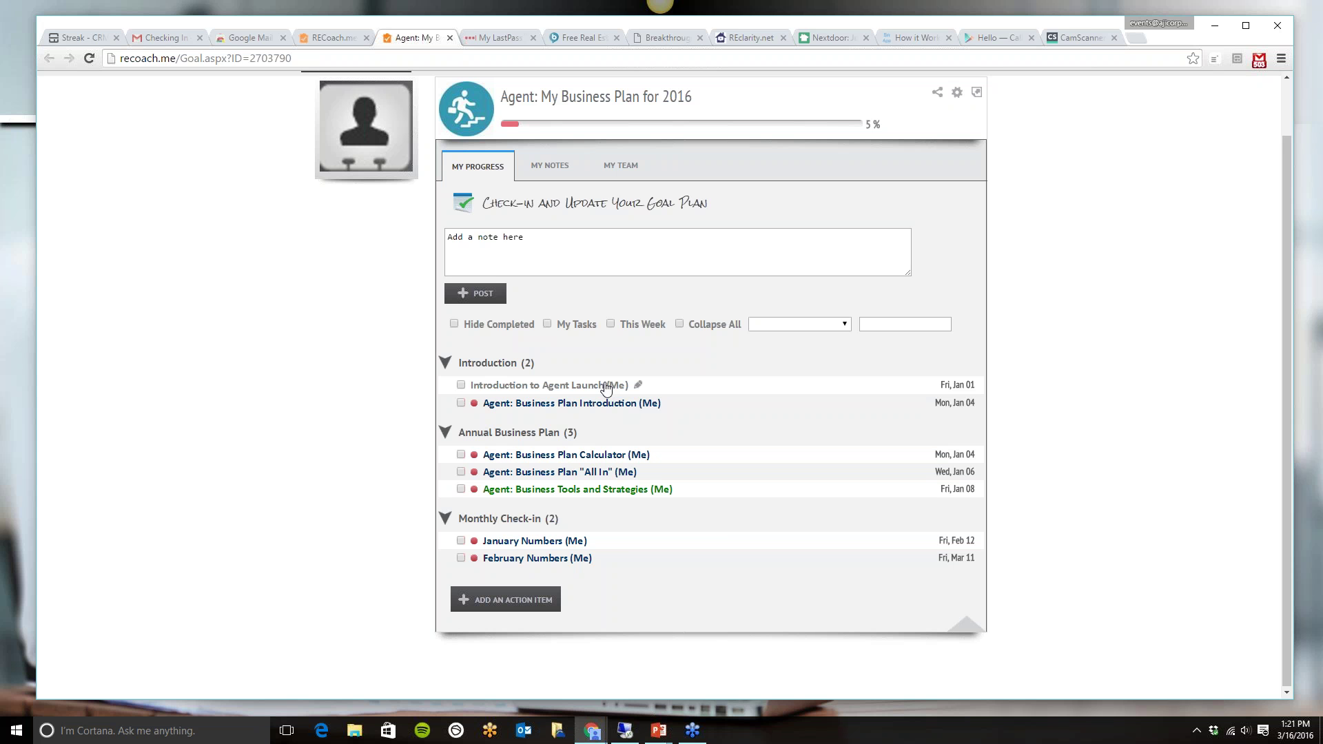
{"action": "left_click", "coordinate": [557, 404]}
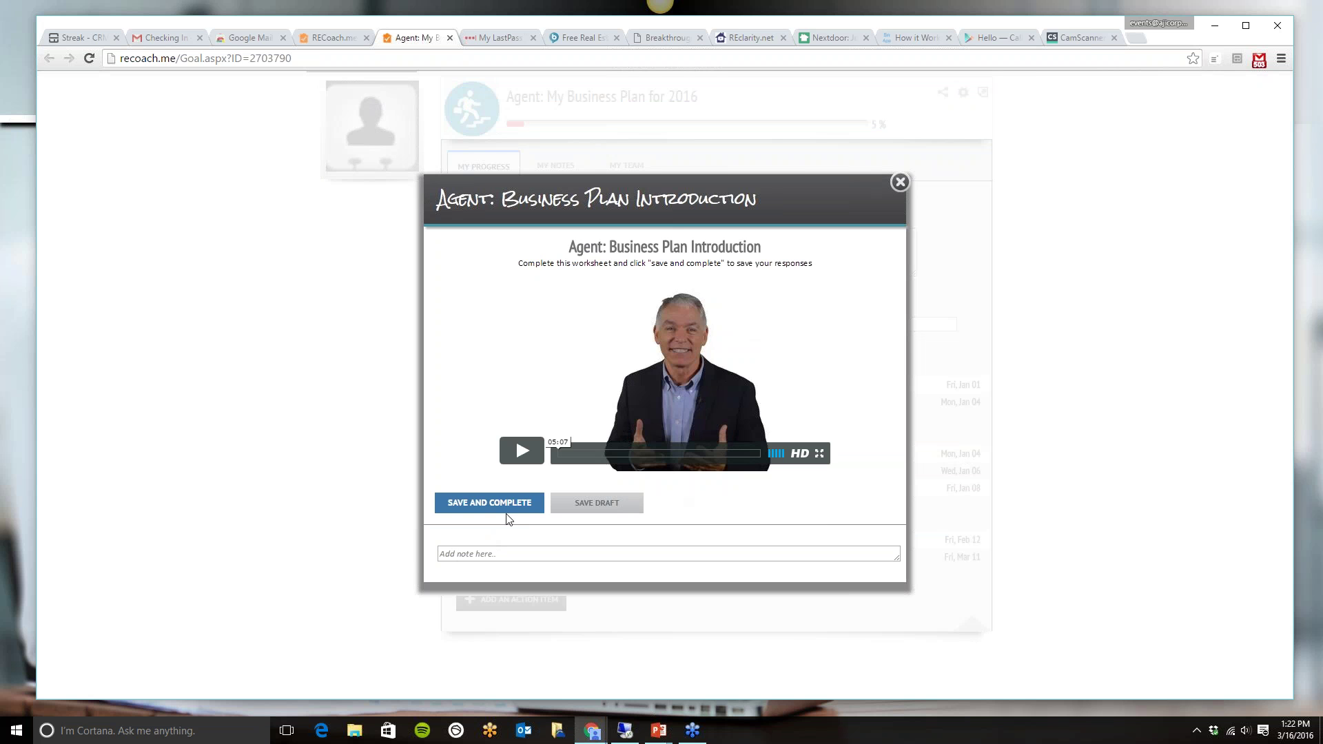
{"action": "left_click", "coordinate": [901, 183]}
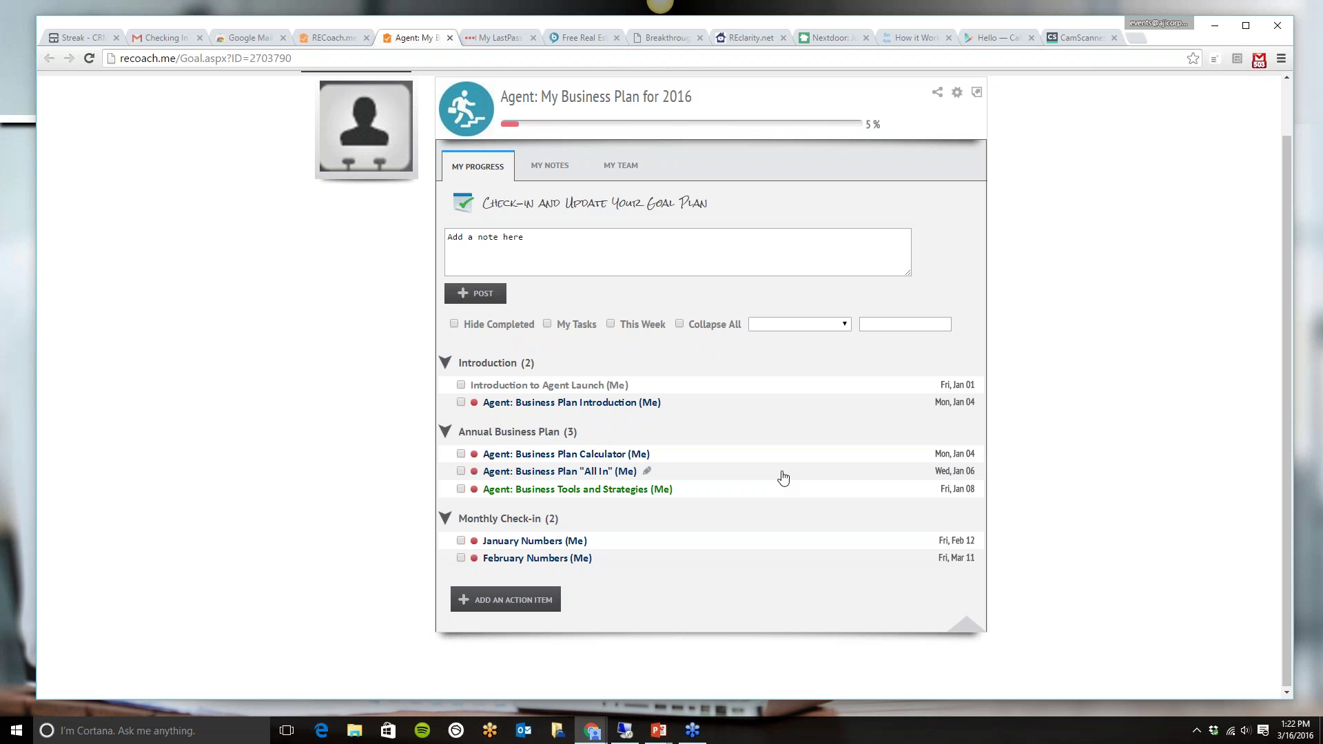
Examine the Business Tools and Strategies worksheet and the month choices for its strategies without selecting any, leaving the worksheet closed
{"action": "left_click", "coordinate": [628, 489]}
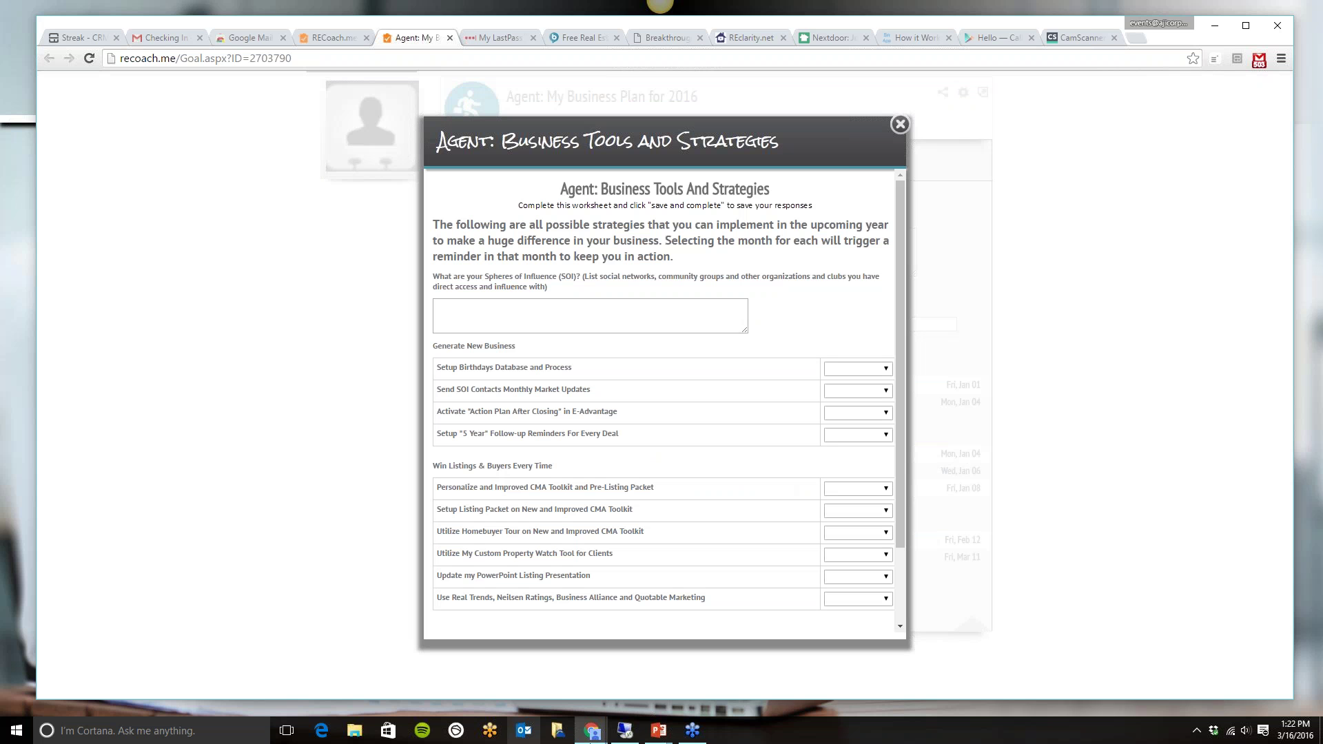
{"action": "mouse_move", "coordinate": [593, 729]}
{"action": "left_click", "coordinate": [868, 370]}
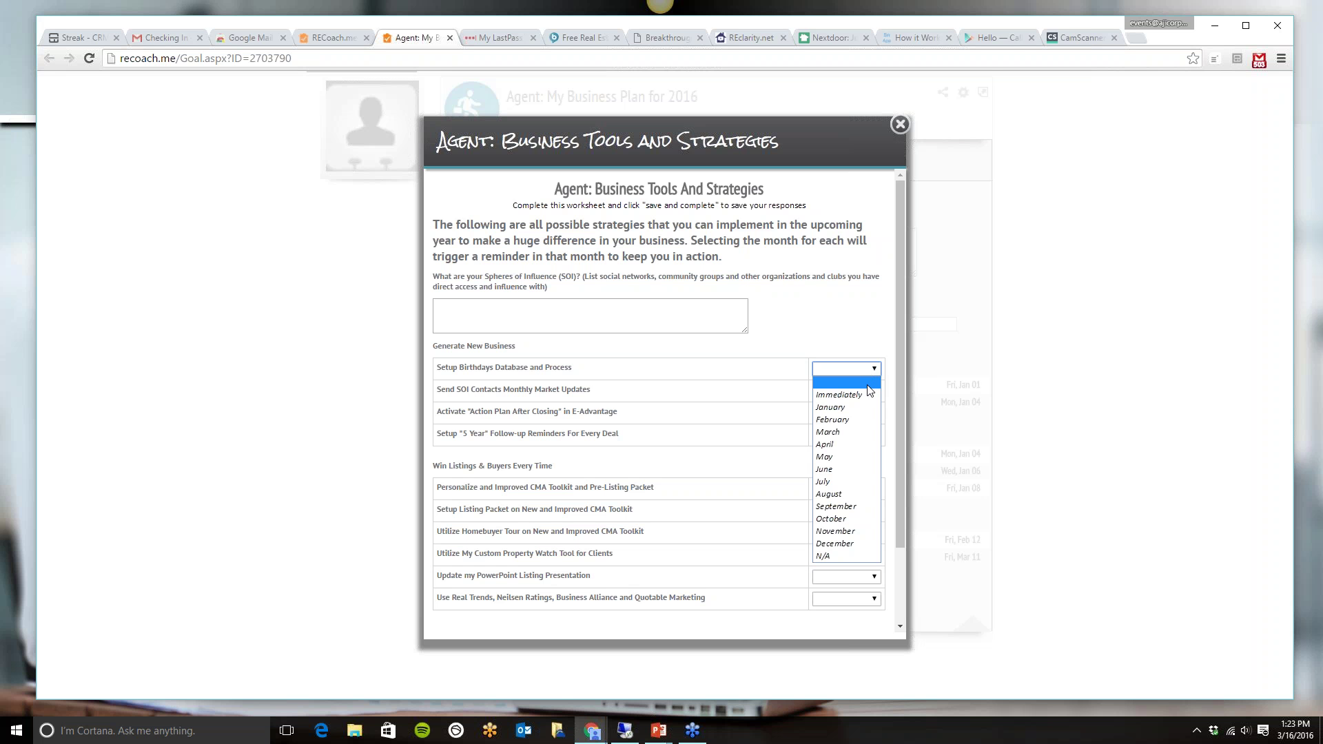
{"action": "left_click", "coordinate": [867, 354]}
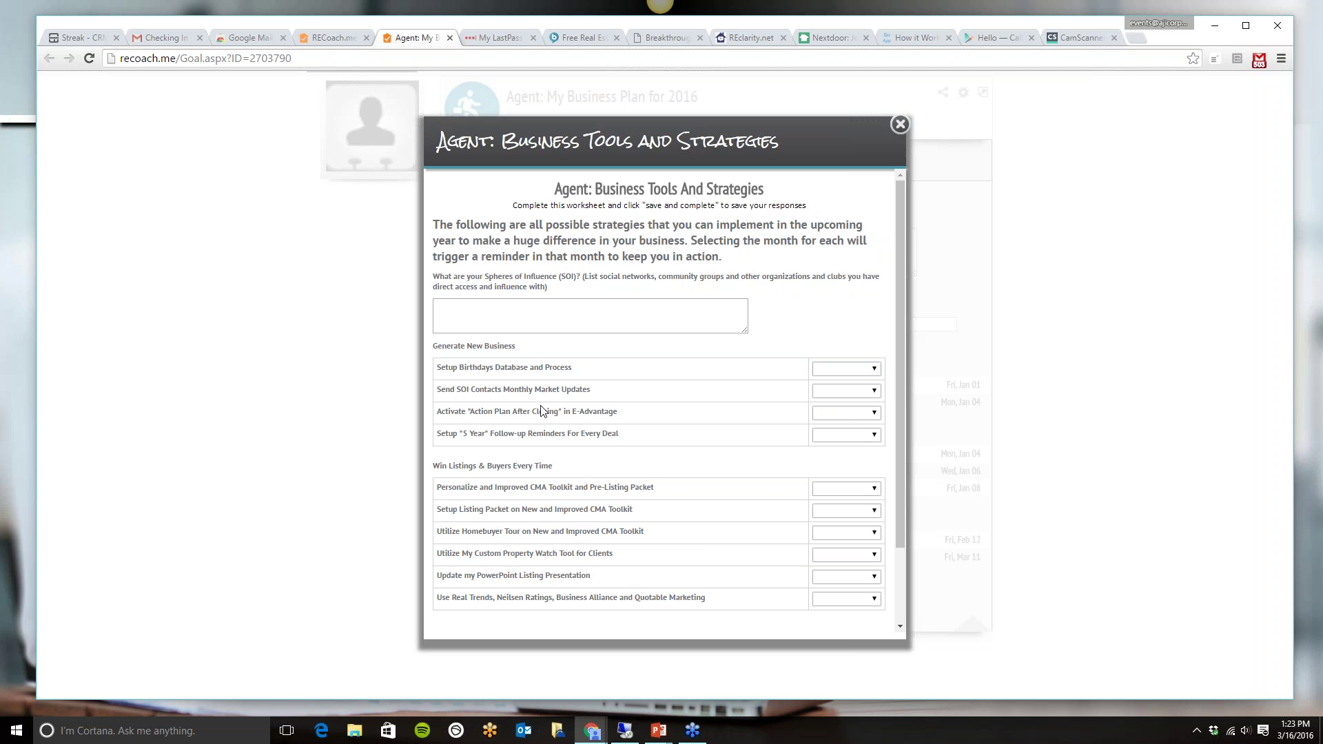
{"action": "scroll", "coordinate": [541, 412], "scroll_direction": "down", "scroll_amount": 2}
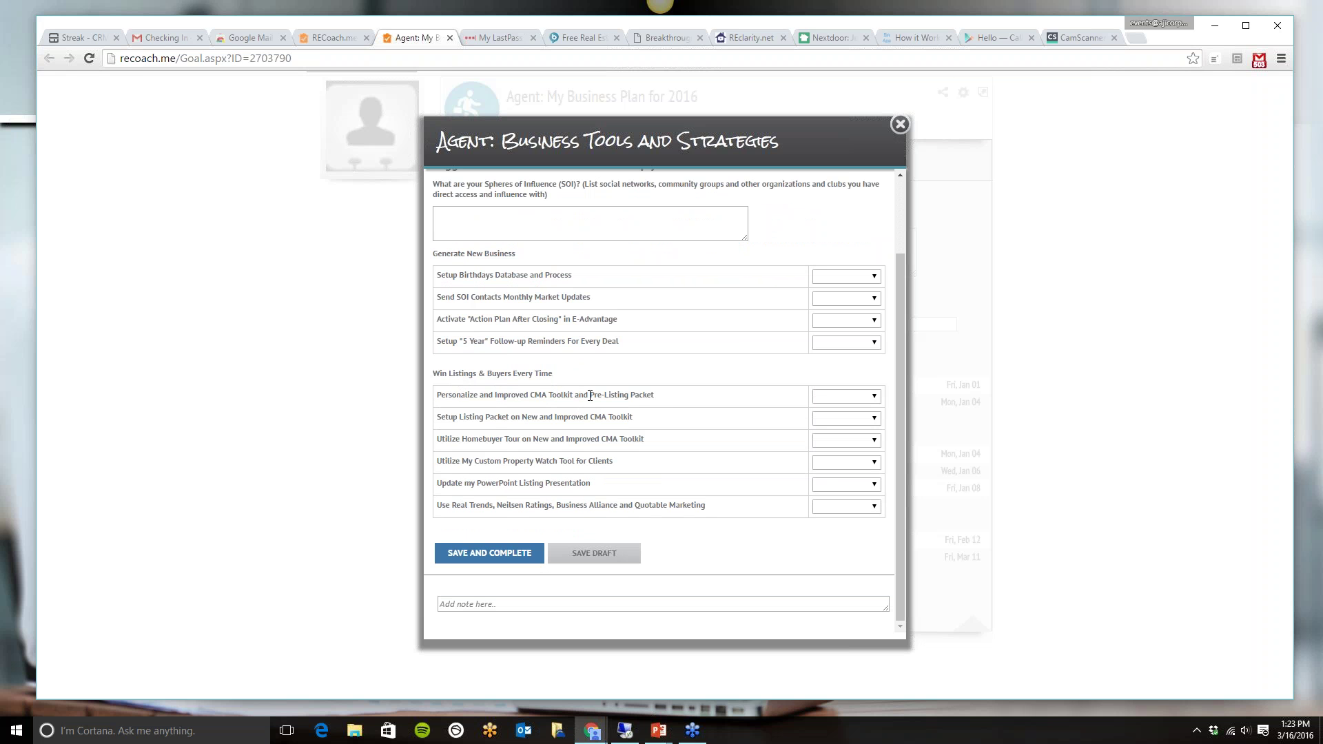
{"action": "left_click", "coordinate": [877, 398]}
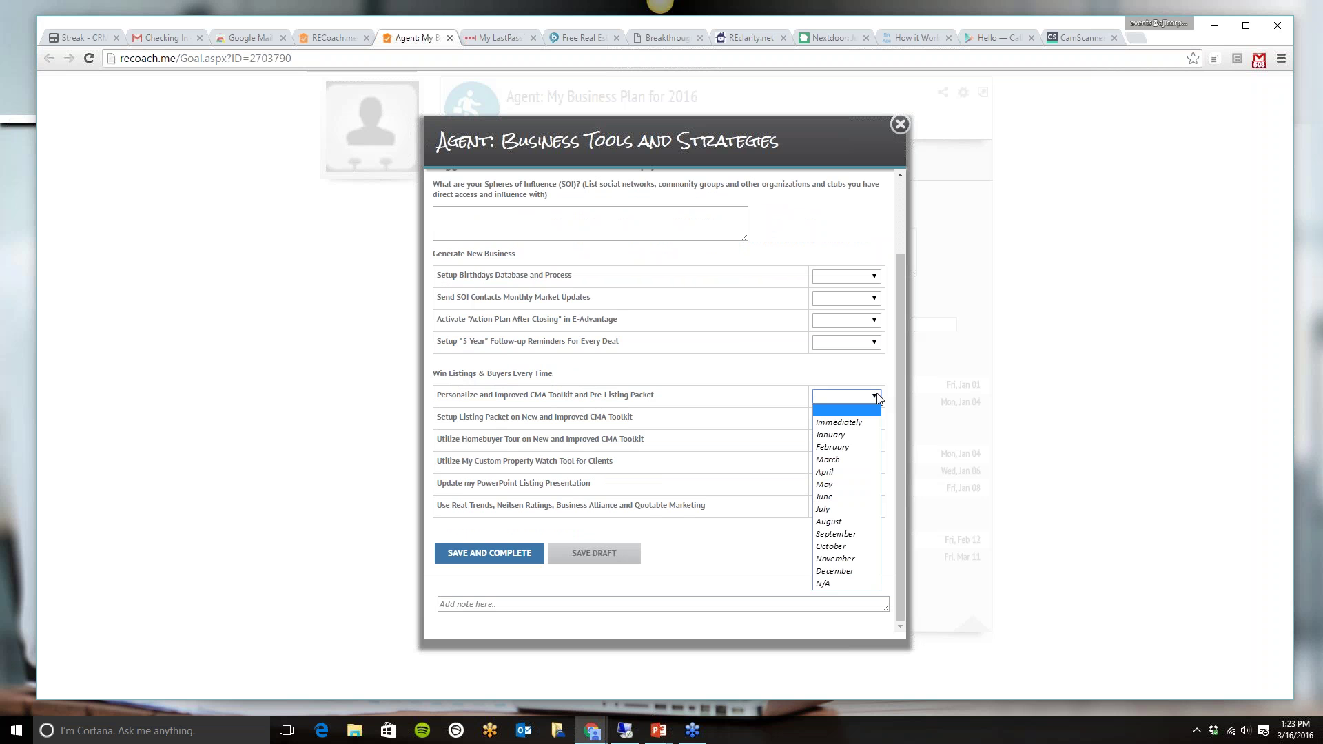
{"action": "left_click", "coordinate": [877, 398]}
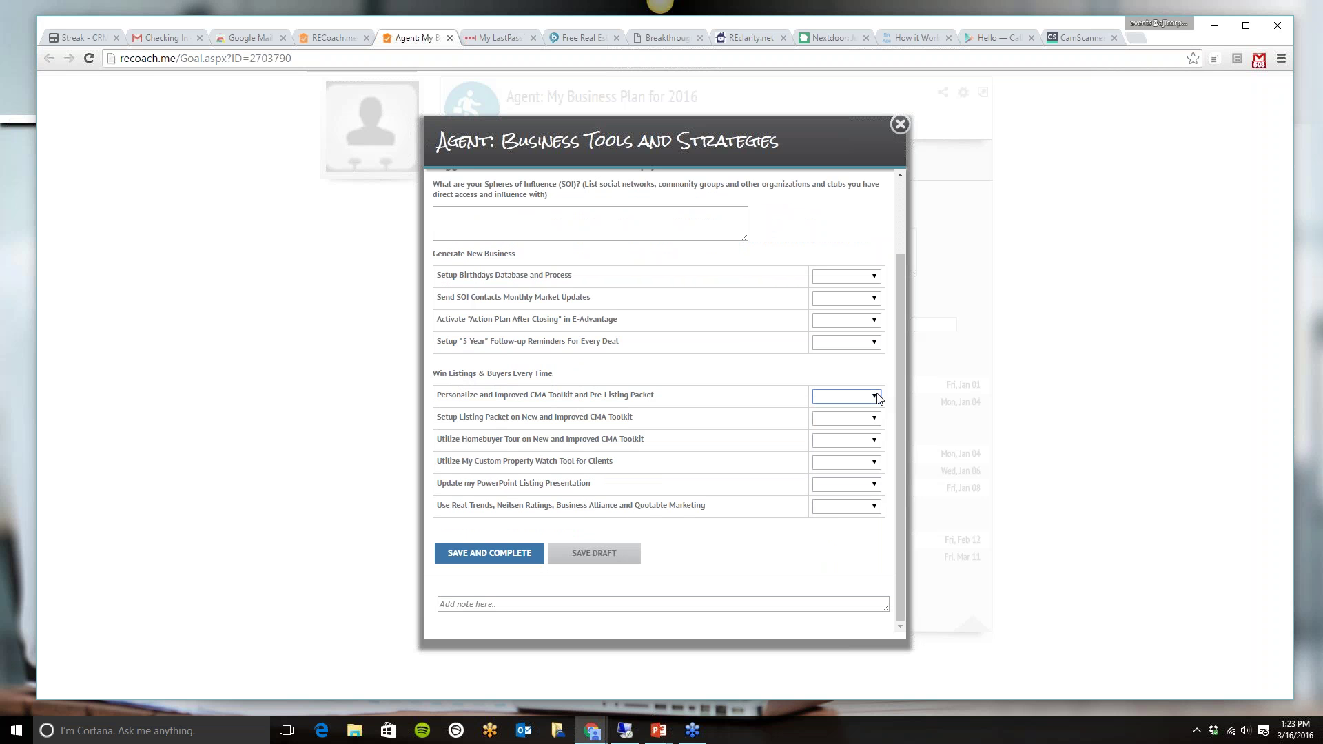
{"action": "left_click", "coordinate": [672, 373]}
{"action": "left_click", "coordinate": [900, 124]}
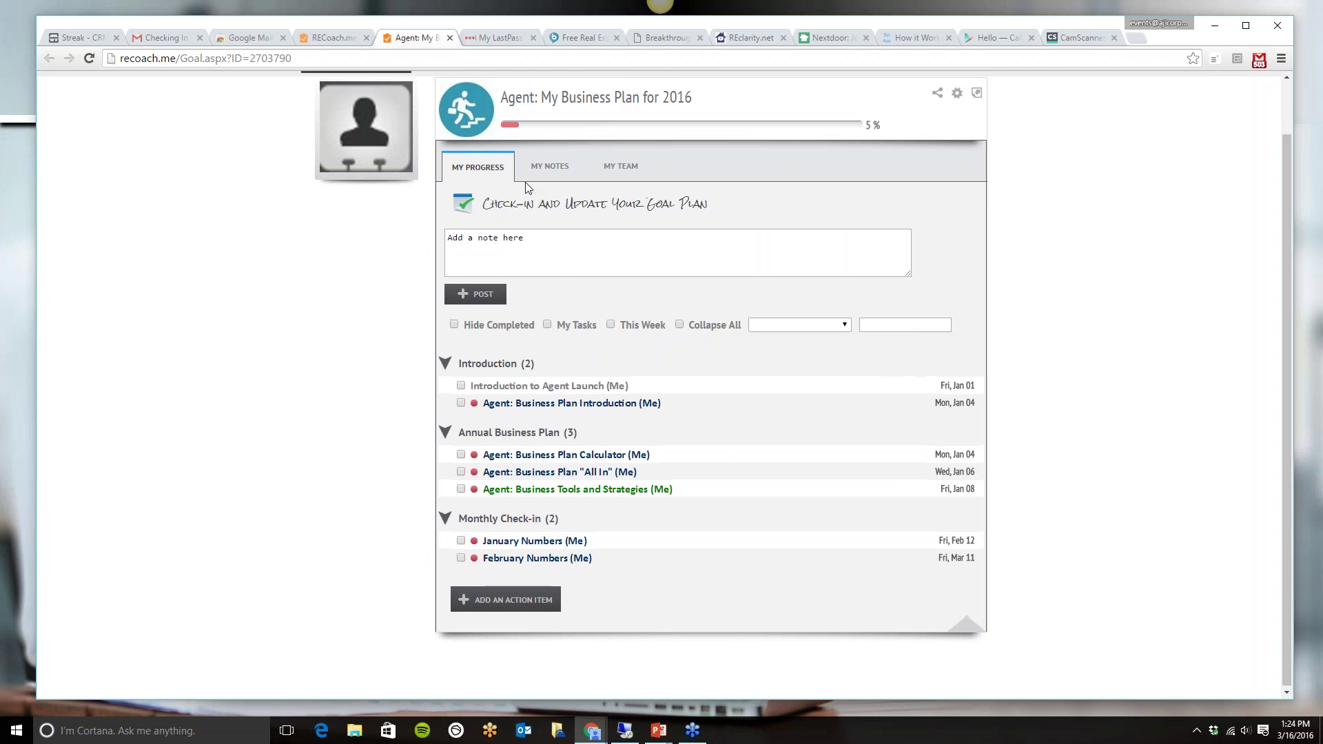
View the business plan's My Team page for inviting participants and observers
{"action": "scroll", "coordinate": [525, 182], "scroll_direction": "up", "scroll_amount": 1}
{"action": "left_click", "coordinate": [645, 232]}
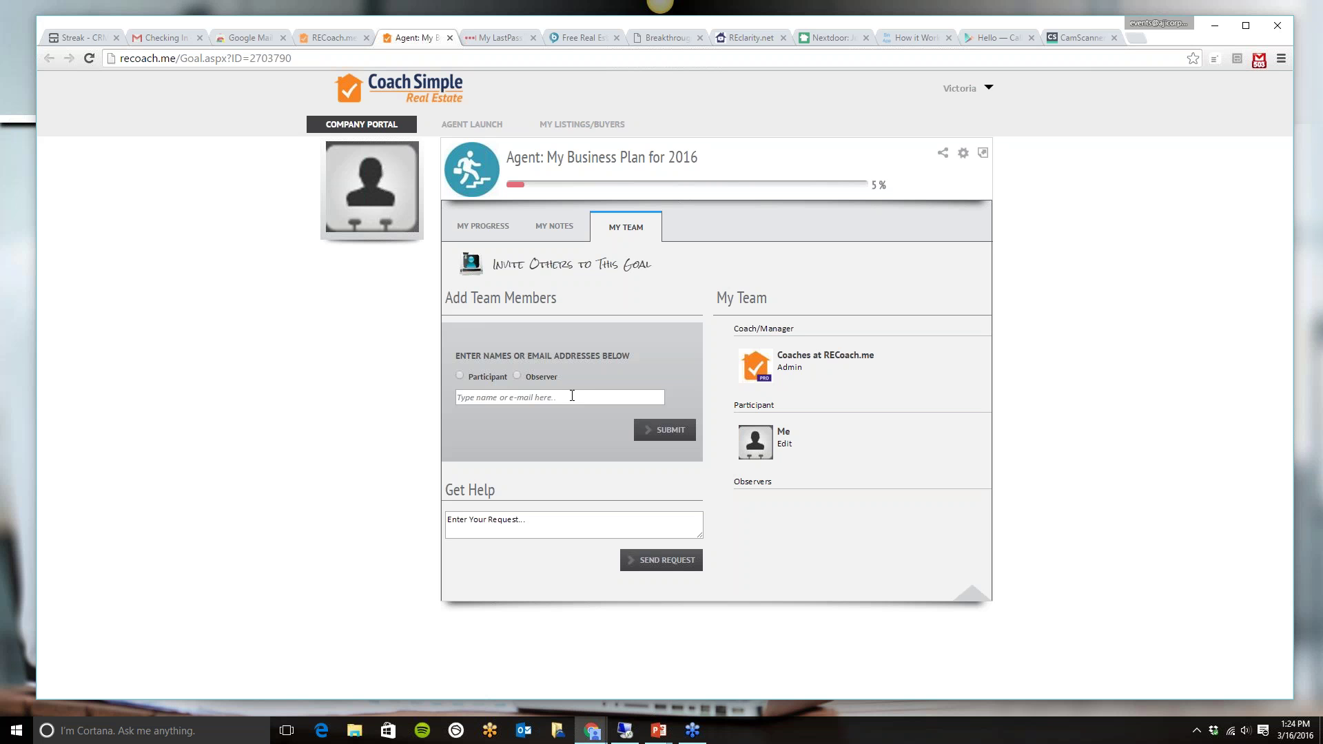
Go to Agent Launch and examine the monthly scorecard for the sales activity, leadership development and business plan programs
{"action": "left_click", "coordinate": [488, 129]}
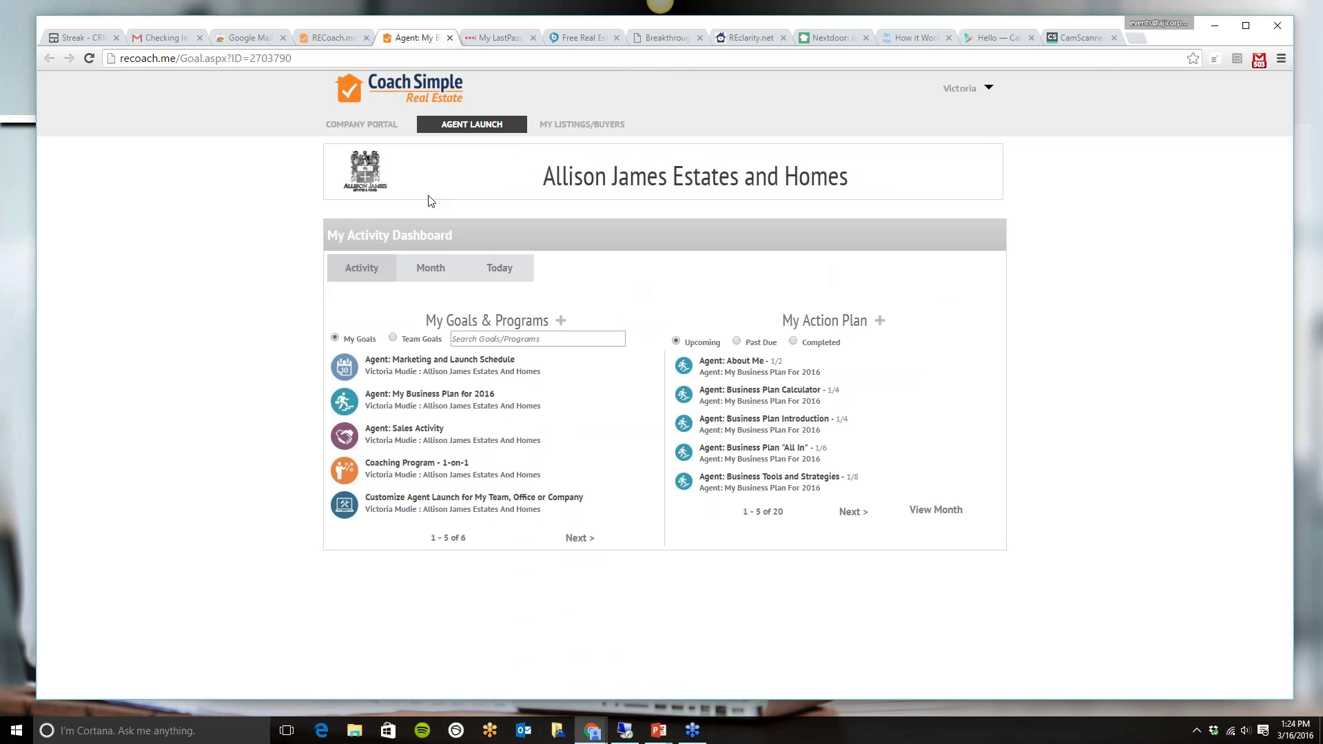
{"action": "left_click", "coordinate": [471, 126]}
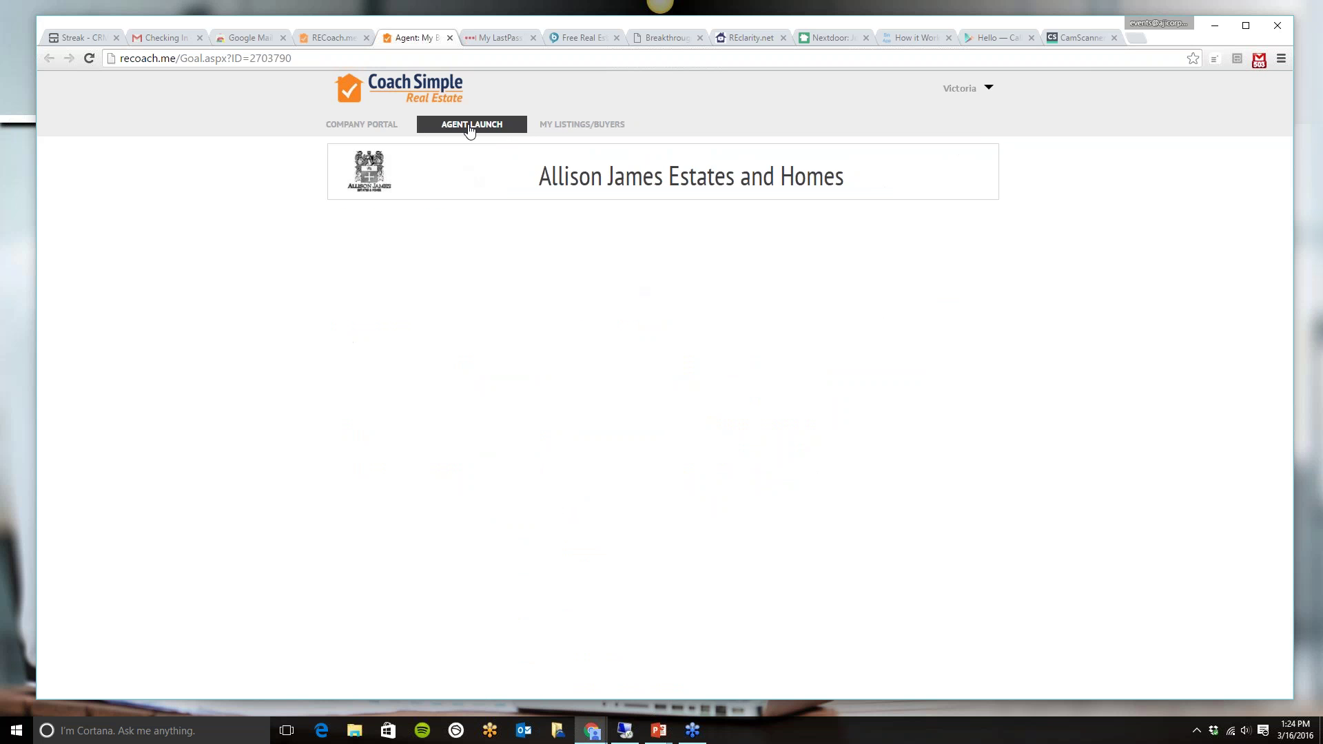
{"action": "left_click", "coordinate": [818, 378]}
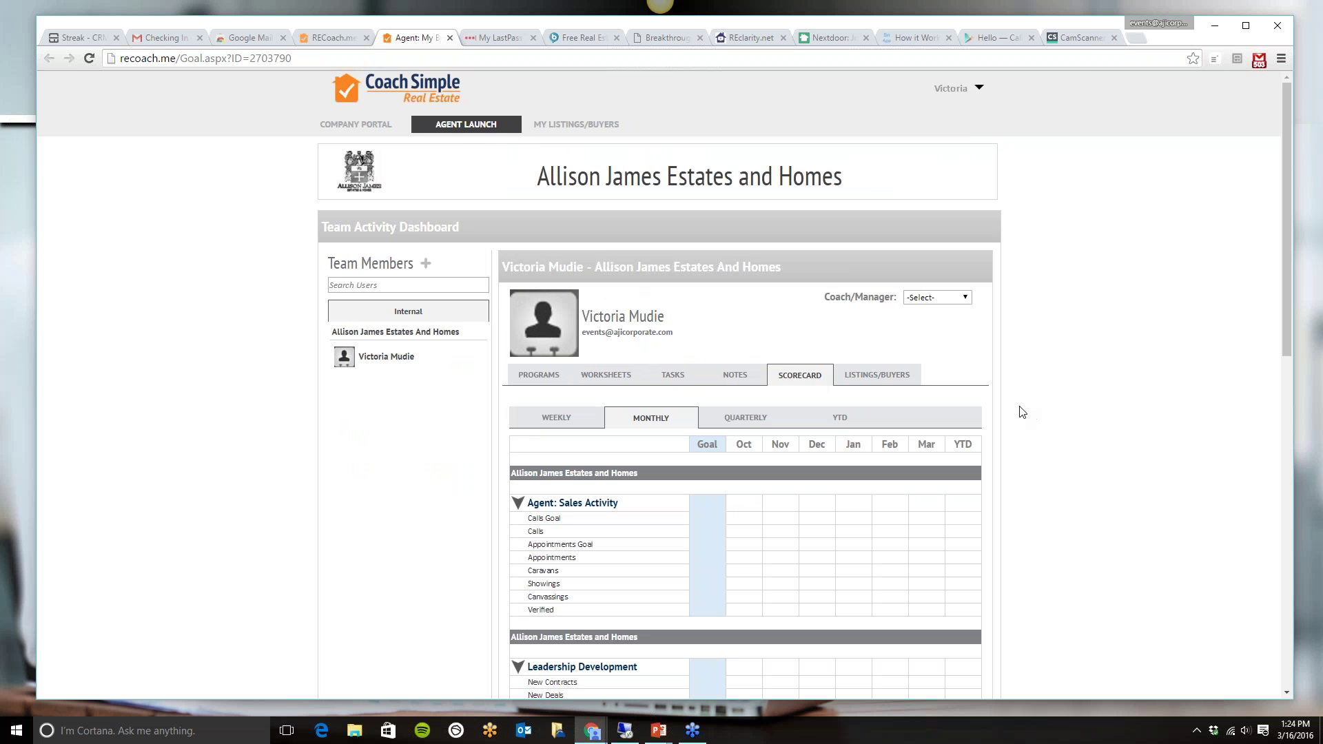
{"action": "scroll", "coordinate": [1022, 413], "scroll_direction": "down", "scroll_amount": 3}
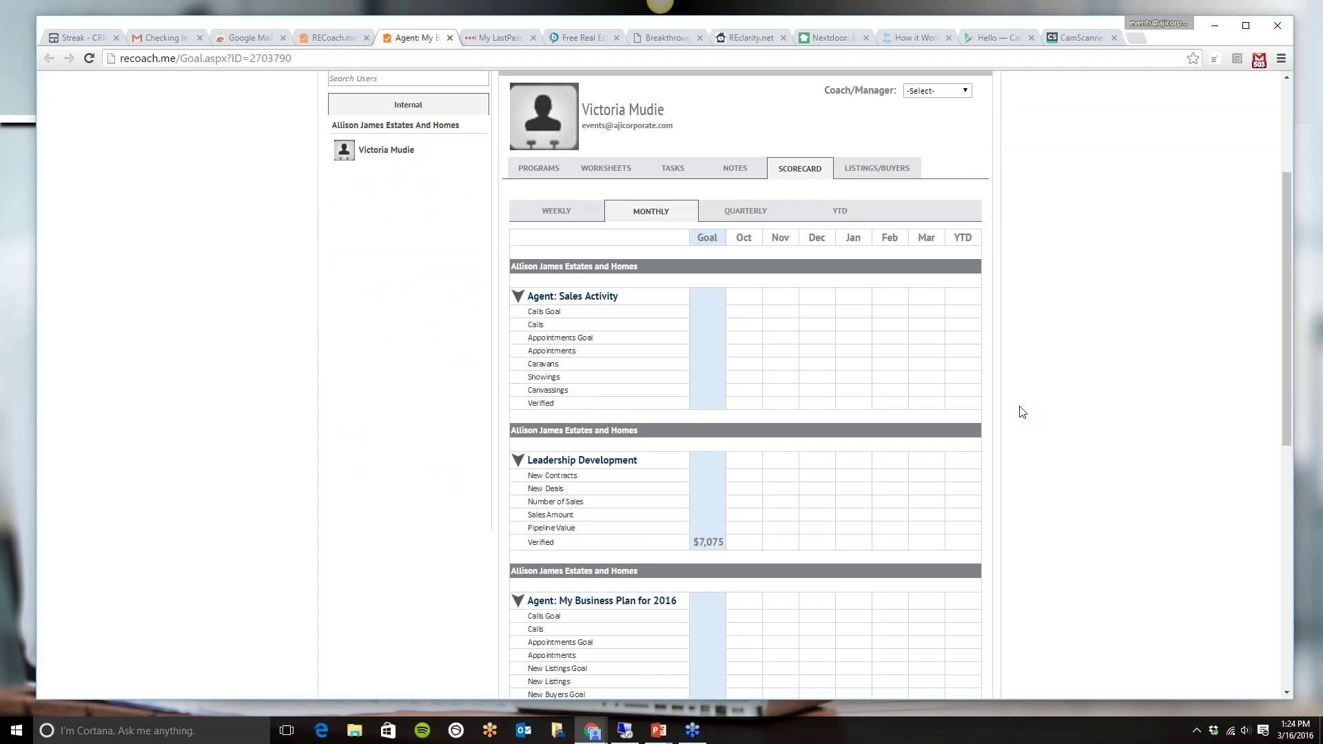
{"action": "scroll", "coordinate": [1022, 412], "scroll_direction": "down", "scroll_amount": 2}
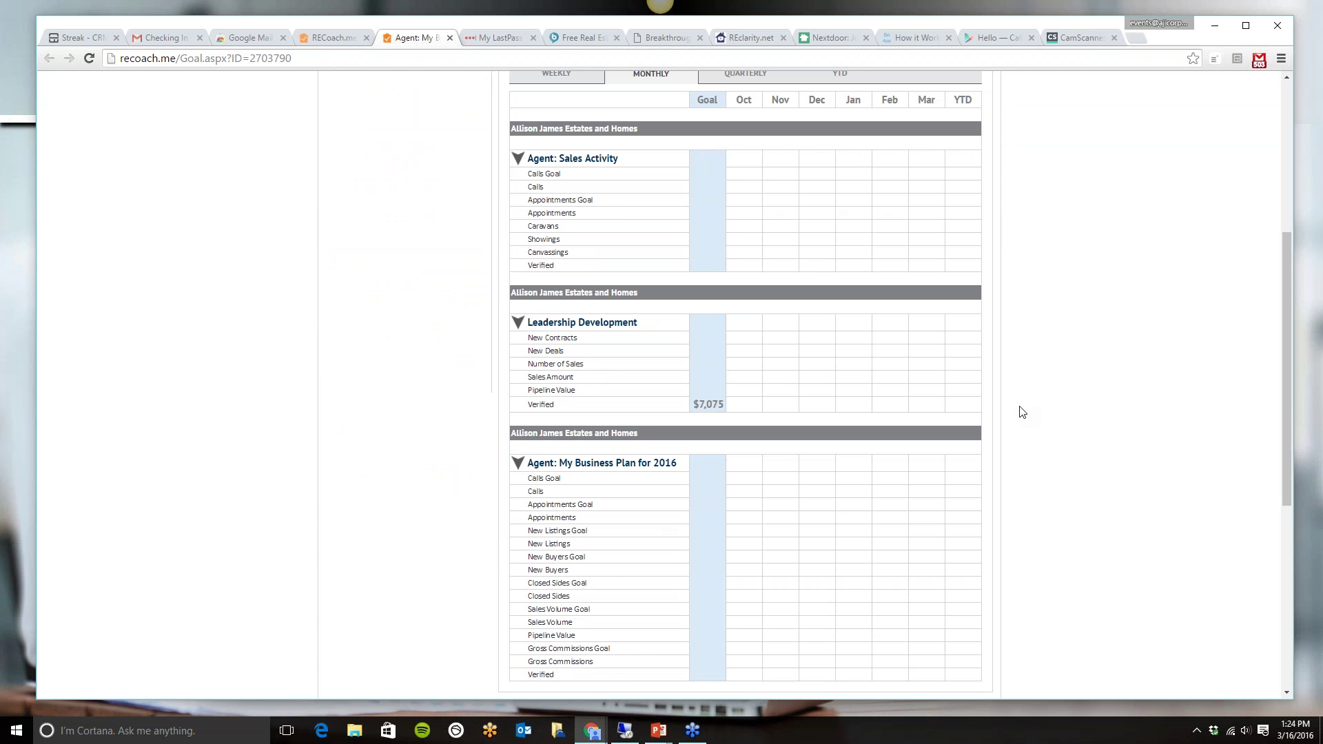
{"action": "scroll", "coordinate": [1013, 406], "scroll_direction": "up", "scroll_amount": 1}
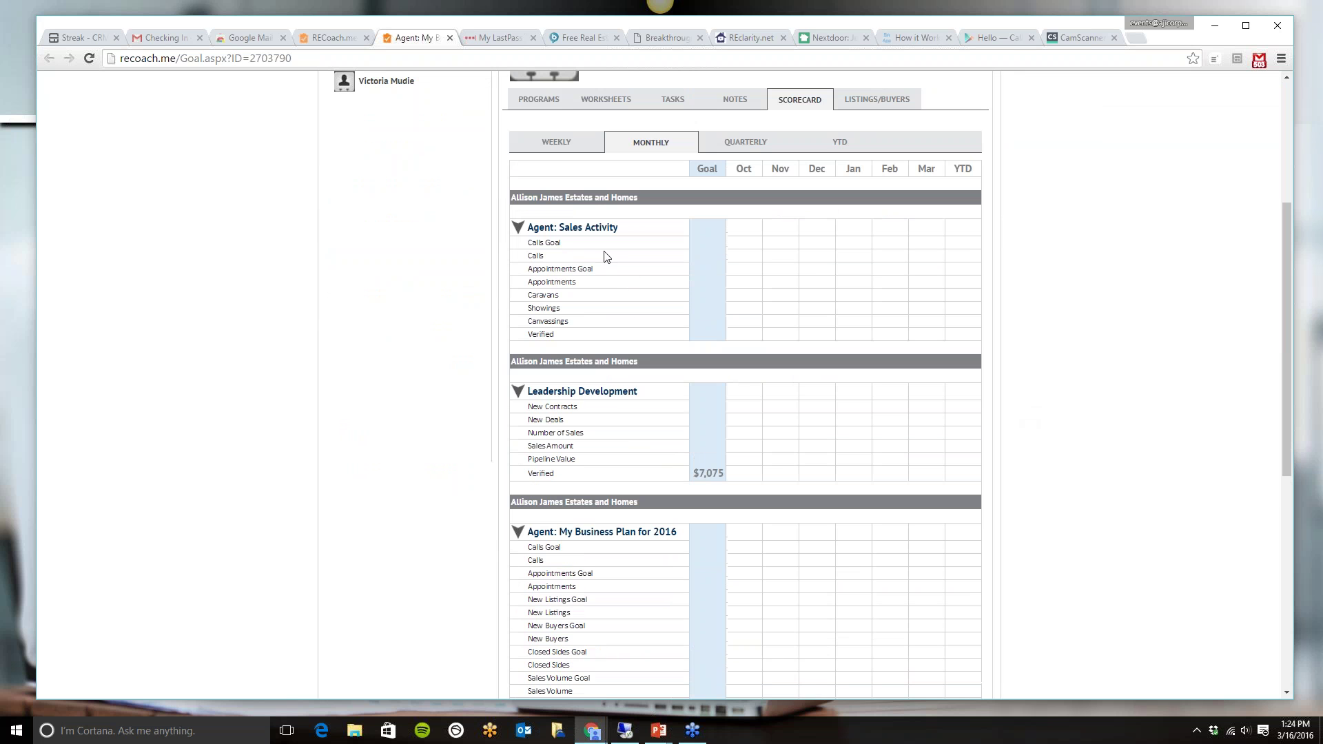